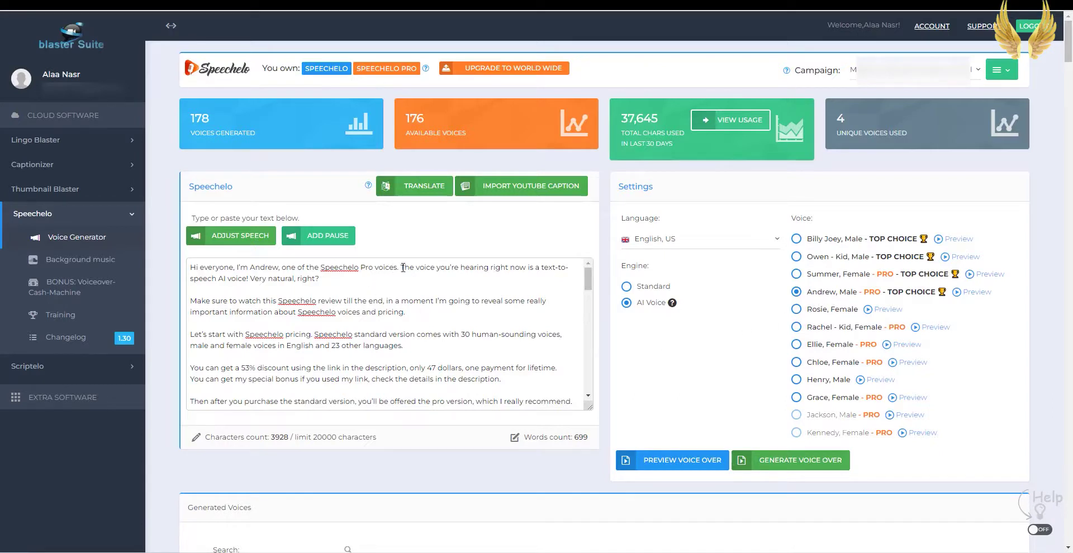
Highlight the AI-voice sentence and the Speechelo Pro badge to point them out.
left_click_drag(401, 268, 445, 276)
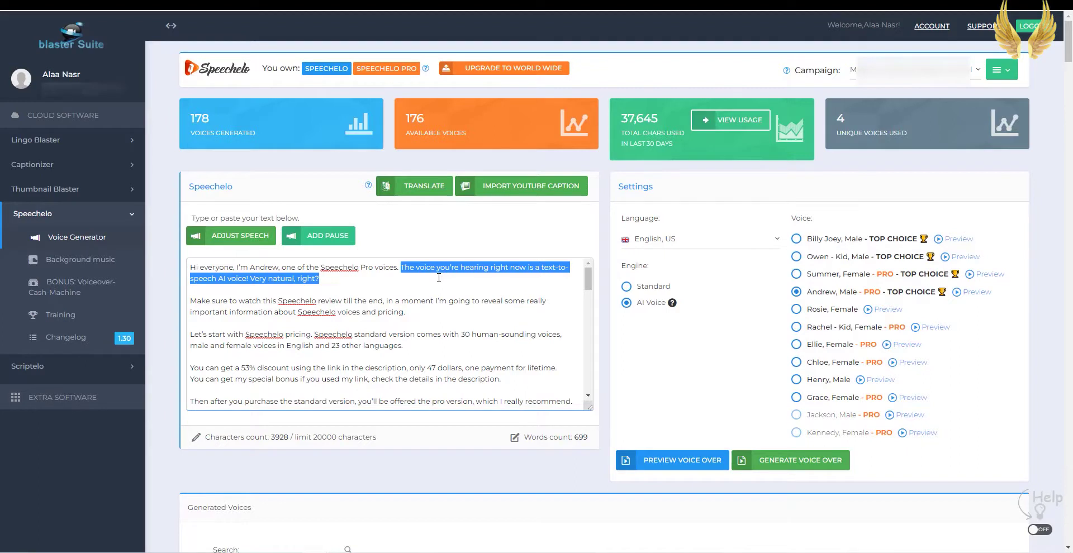
left_click(439, 278)
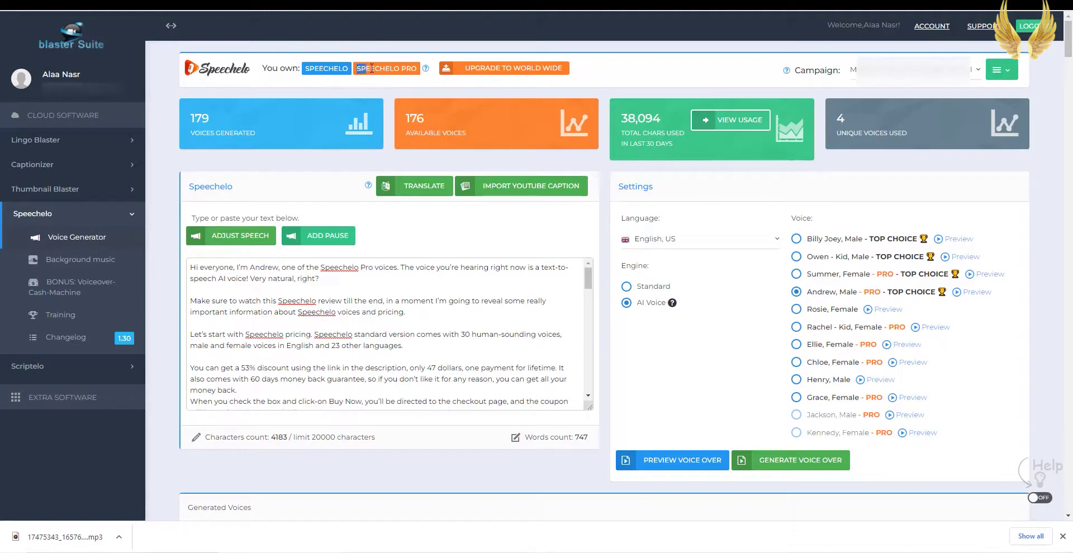
left_click_drag(357, 68, 418, 66)
left_click(419, 69)
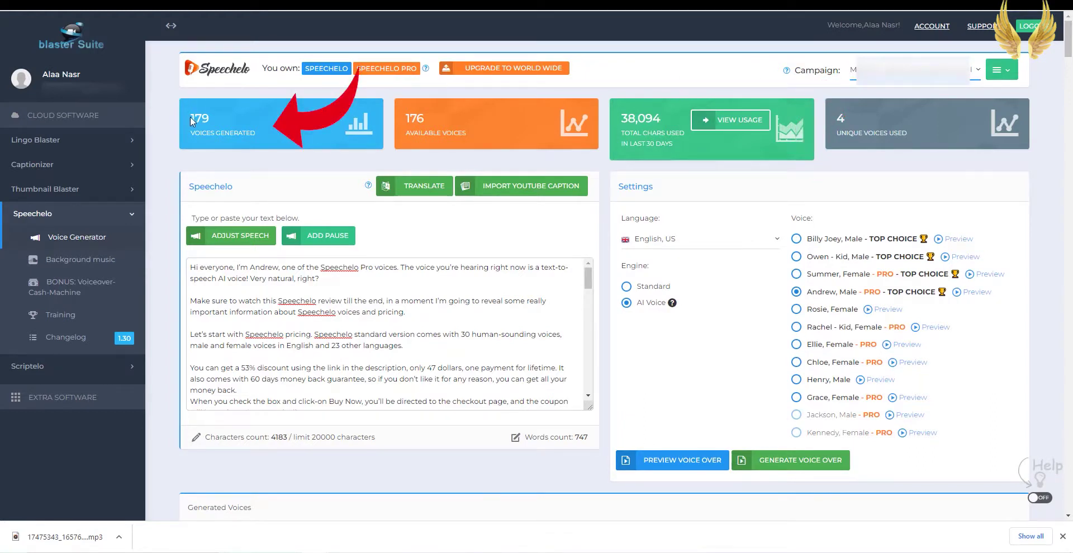
left_click(449, 113)
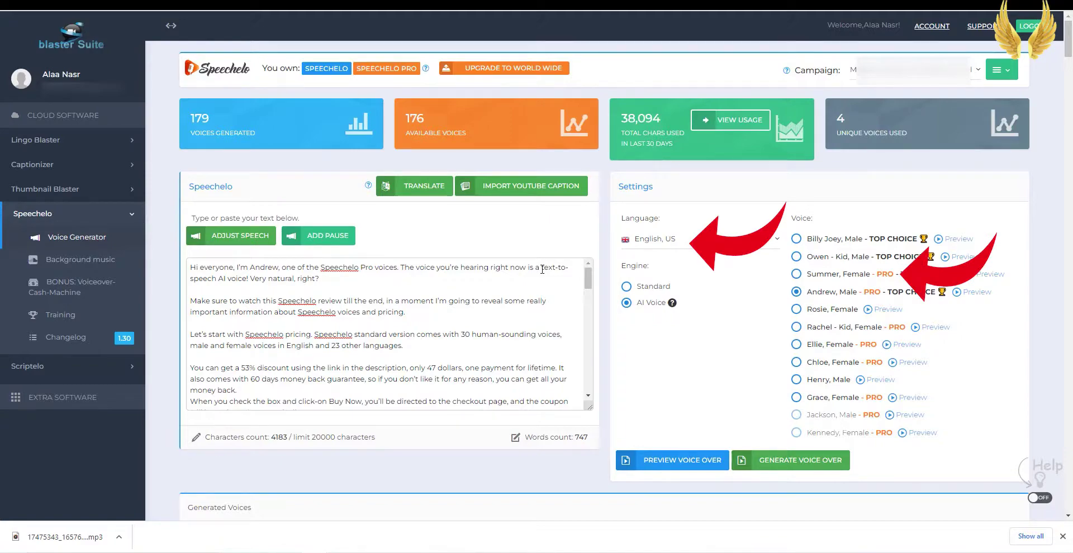
Scroll through the Generated Voices list, ticking and unticking the second voice.
scroll(542, 269, "down", 15)
scroll(541, 270, "down", 10)
scroll(542, 269, "down", 10)
scroll(817, 434, "up", 5)
scroll(817, 434, "up", 5)
scroll(816, 434, "up", 15)
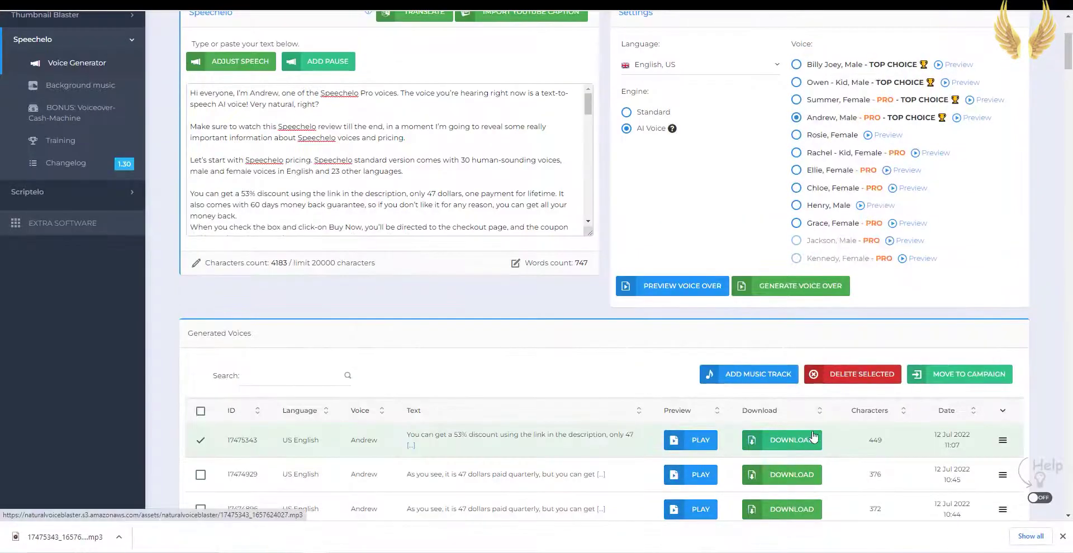
left_click(200, 475)
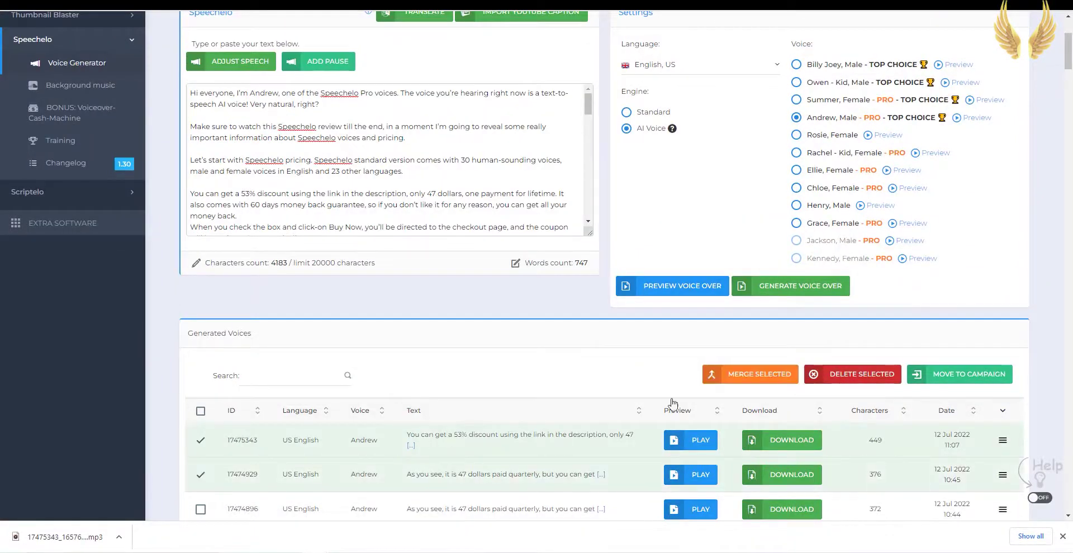
left_click(749, 374)
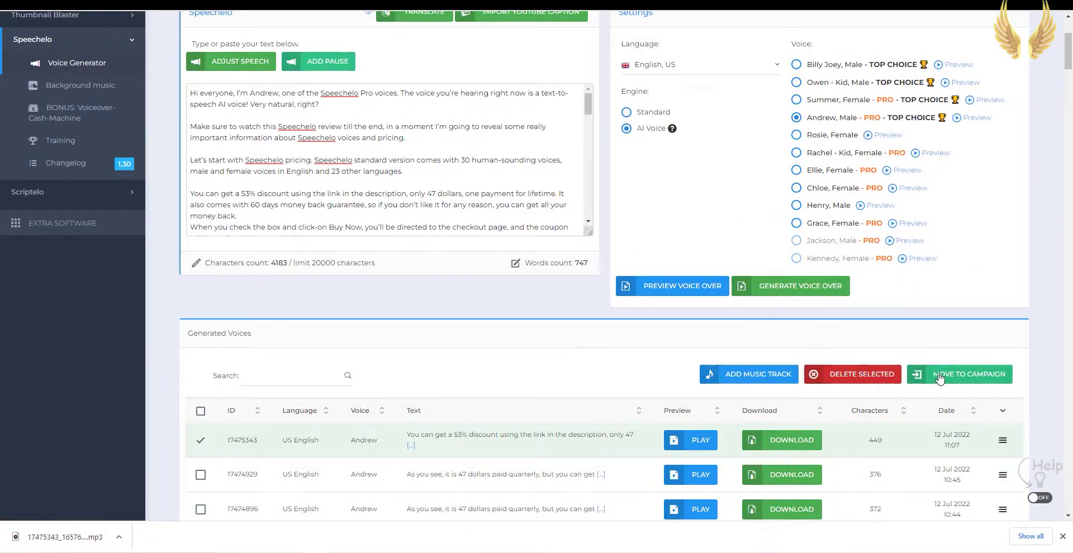
Browse the 39-track Background music library.
scroll(293, 435, "up", 3)
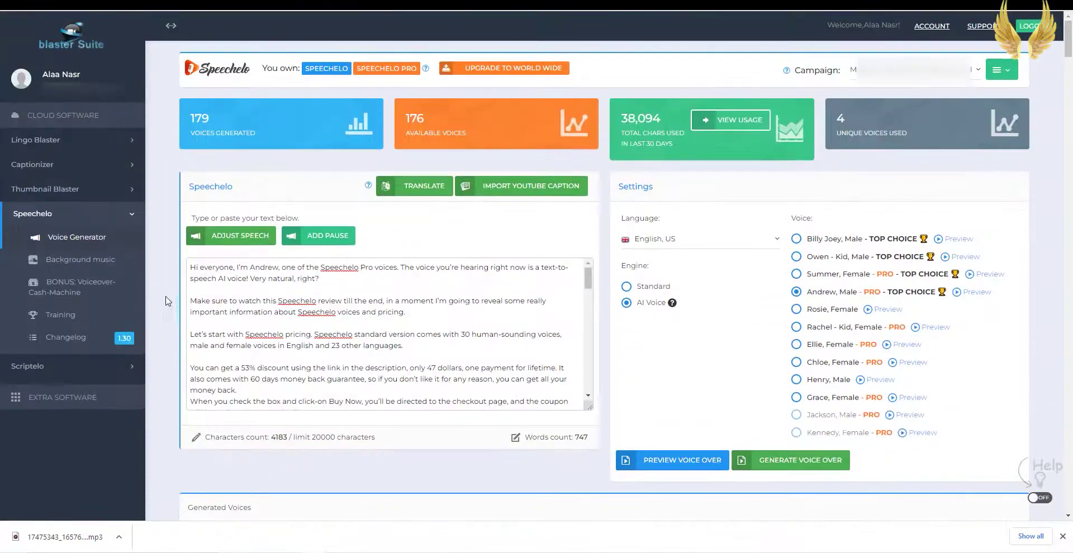
left_click(84, 259)
scroll(581, 374, "down", 10)
scroll(601, 385, "down", 5)
scroll(584, 388, "up", 5)
scroll(585, 388, "up", 10)
View the Voiceover-Cash-Machine bonus page, then the Training videos page.
left_click(78, 287)
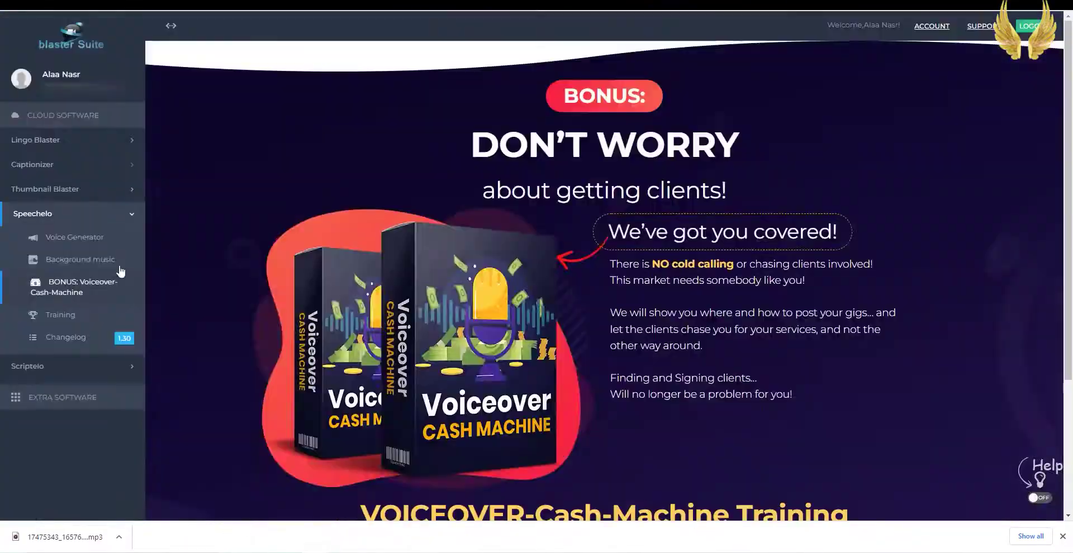
left_click(60, 314)
scroll(508, 223, "down", 3)
scroll(508, 224, "up", 3)
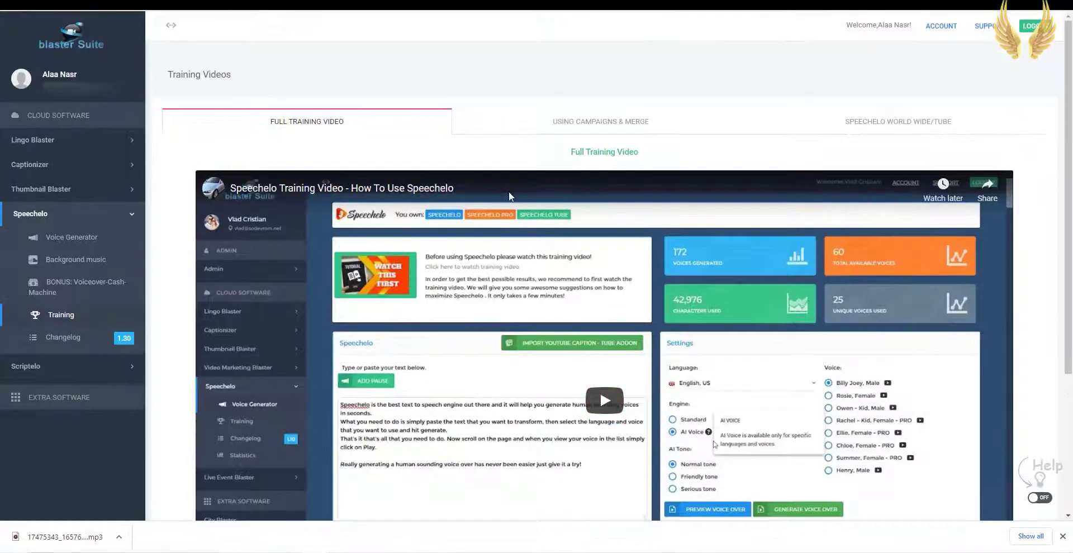
Paste the 747-word script into the Voice Generator's empty text box.
left_click(72, 237)
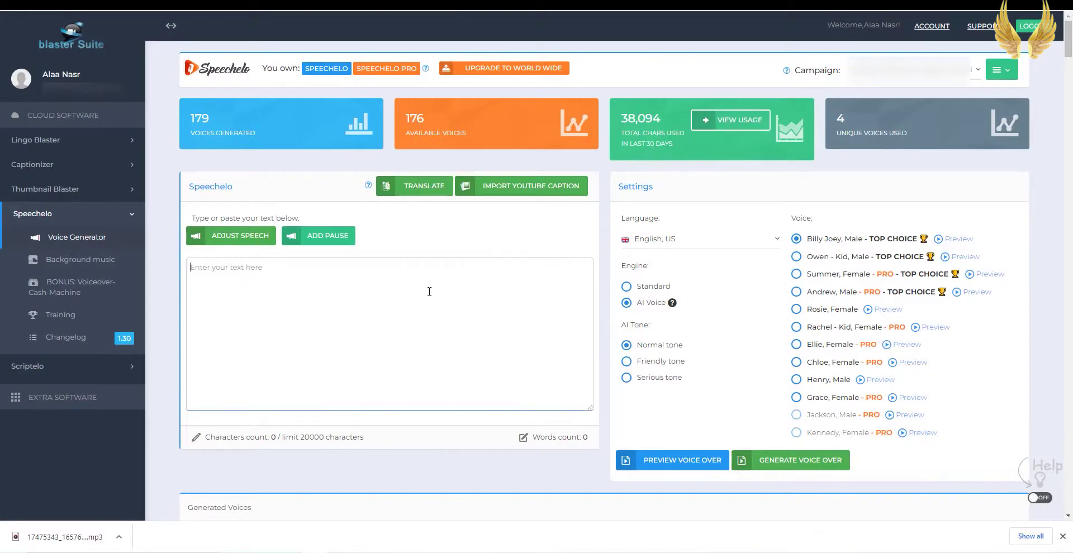
key("ctrl+v")
scroll(432, 310, "up", 3)
scroll(430, 311, "up", 3)
scroll(429, 311, "up", 5)
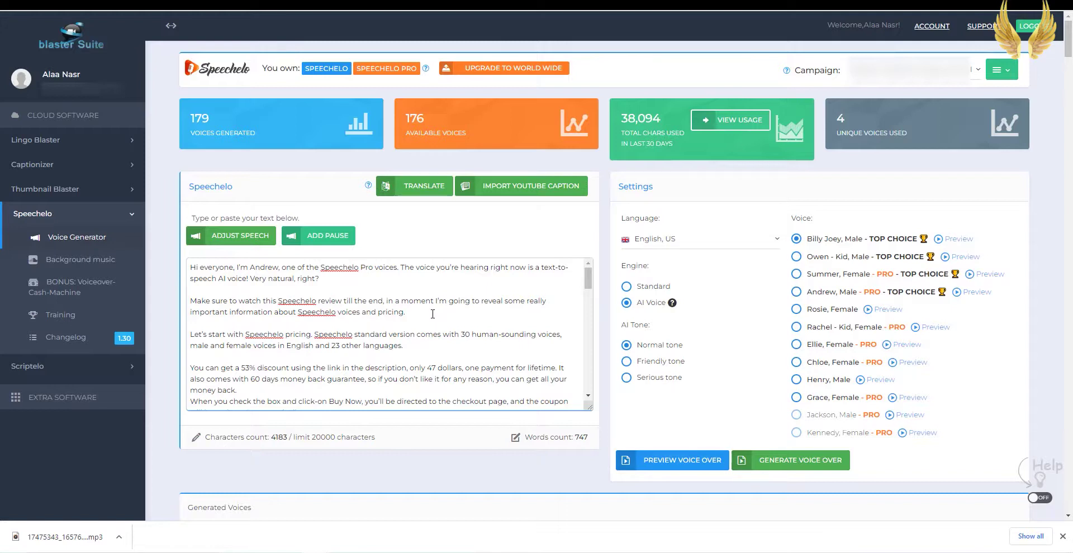
Scroll through the list of available languages in the Language dropdown.
left_click(676, 247)
scroll(704, 288, "up", 3)
scroll(702, 294, "up", 2)
scroll(703, 301, "down", 2)
scroll(704, 300, "down", 1)
scroll(704, 301, "down", 2)
scroll(704, 300, "down", 1)
scroll(704, 300, "down", 2)
scroll(703, 300, "down", 3)
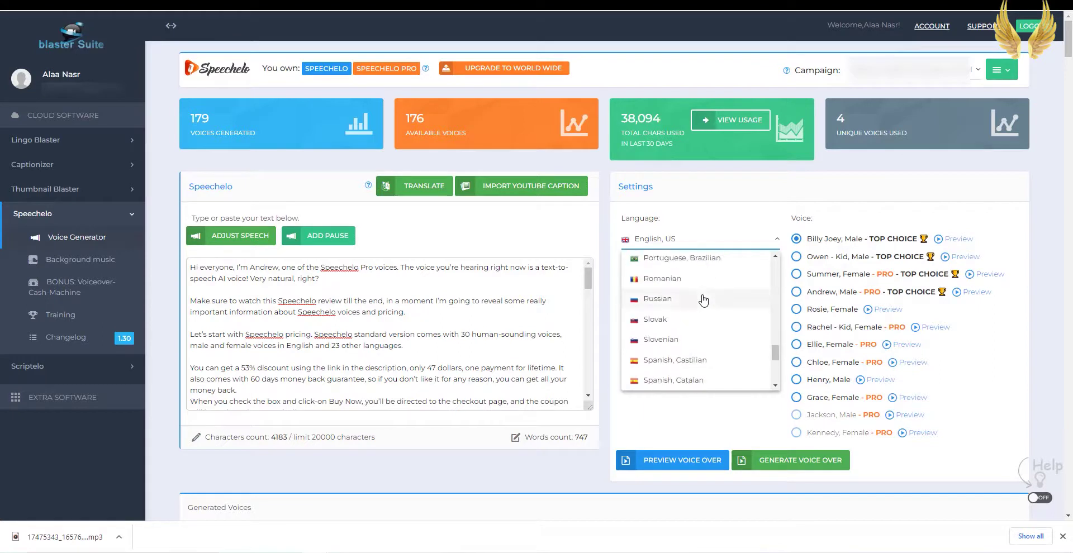
scroll(704, 300, "down", 2)
scroll(703, 300, "down", 1)
Keep English, US as the language and start a voice preview of the script.
scroll(703, 302, "up", 3)
scroll(703, 308, "up", 2)
scroll(703, 315, "up", 3)
scroll(703, 316, "up", 5)
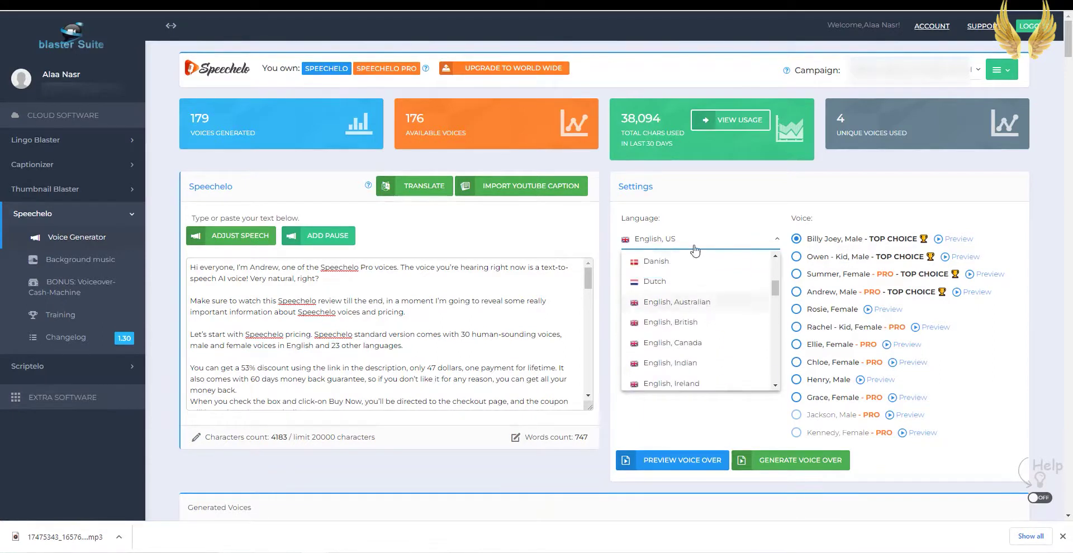
left_click(711, 230)
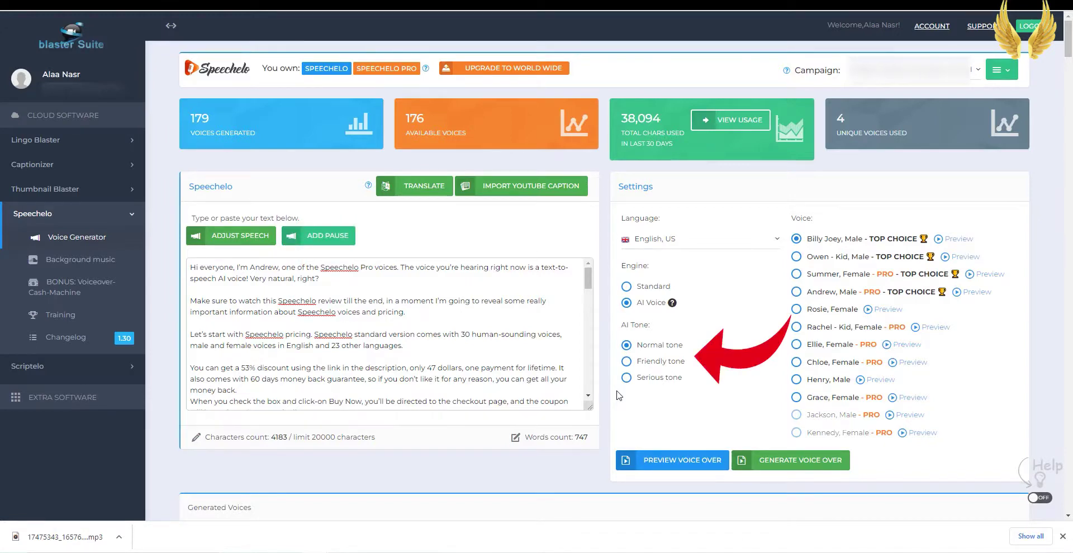
left_click(658, 462)
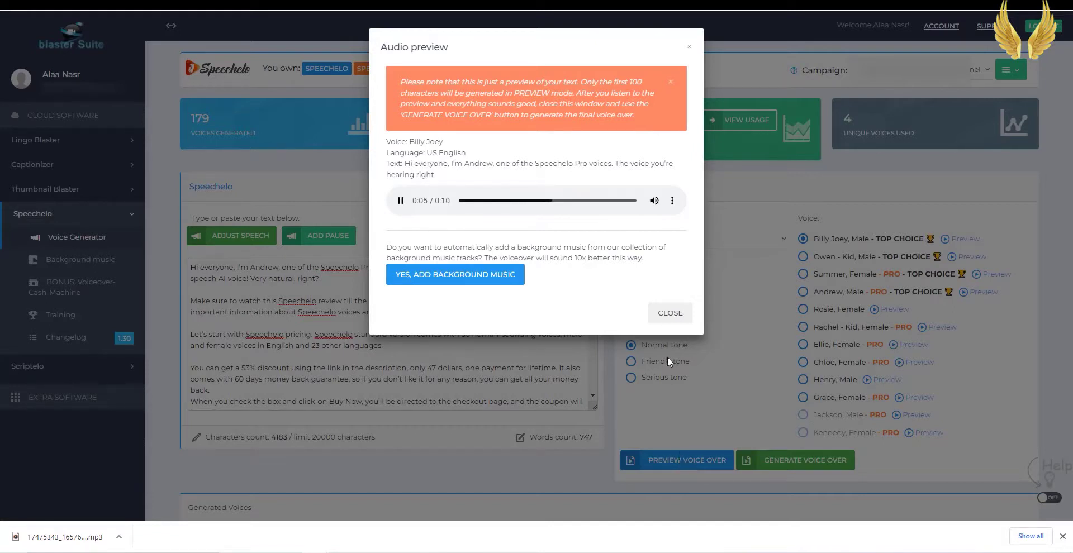
Switch the AI tone to Friendly and hear its preview of the script.
left_click(670, 316)
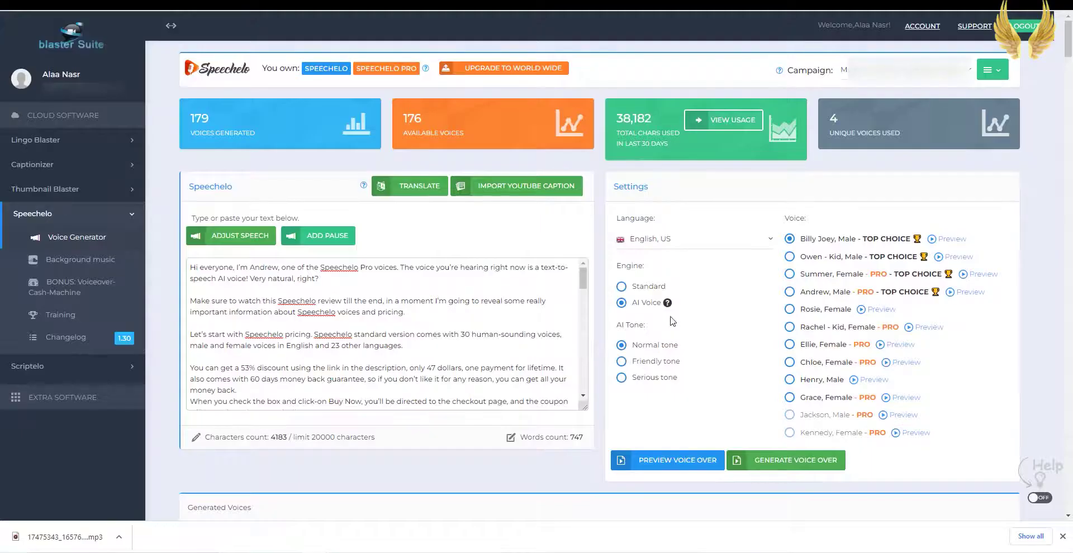
left_click(657, 367)
left_click(670, 468)
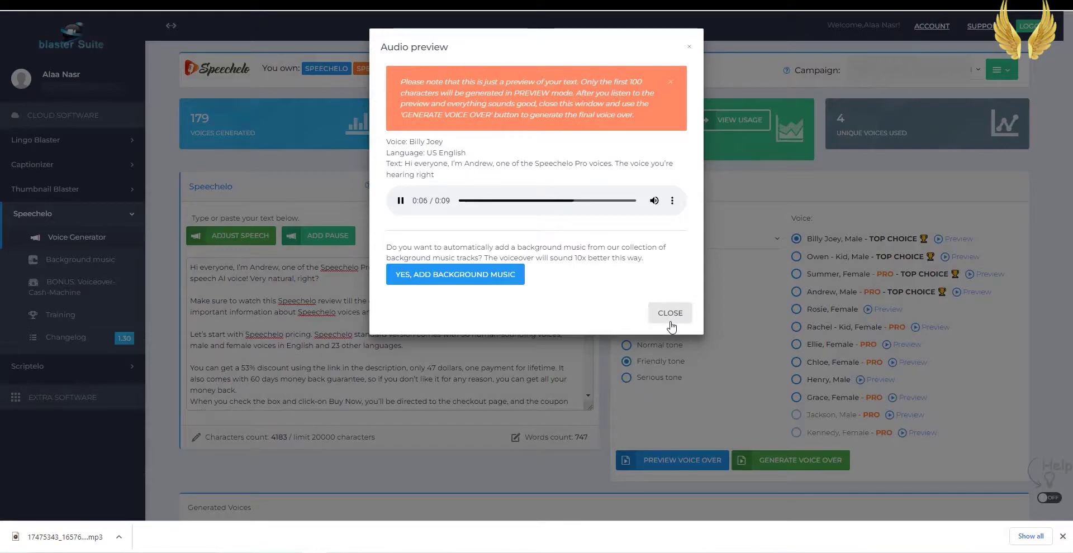
left_click(670, 313)
Switch the AI tone to Serious and hear its preview.
left_click(664, 381)
left_click(664, 460)
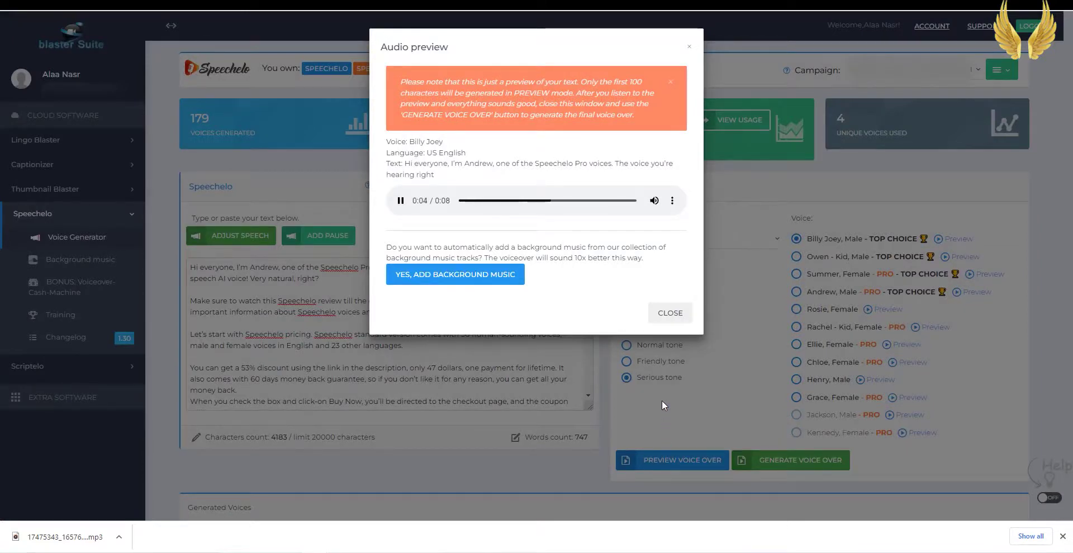
left_click(670, 316)
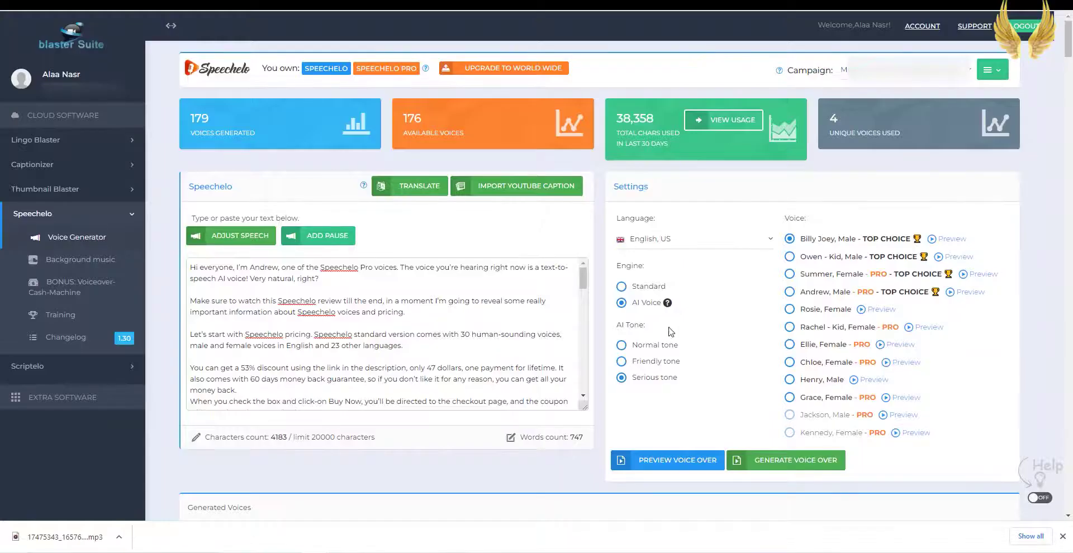
Choose English, Australian with the Addison voice, dismissing the Standard-engine warning.
left_click(737, 246)
scroll(721, 290, "up", 1)
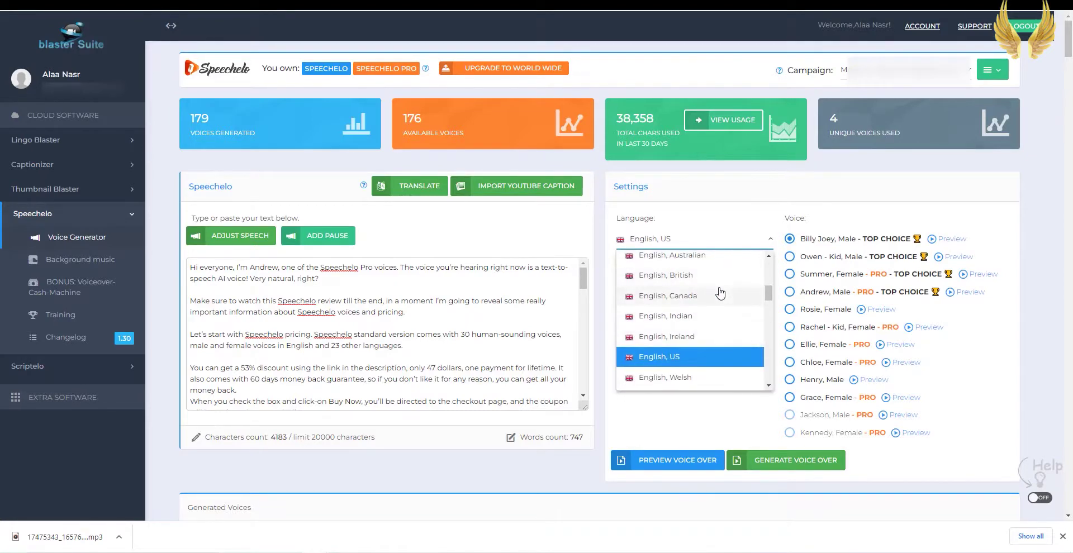
scroll(720, 296, "up", 1)
left_click(695, 266)
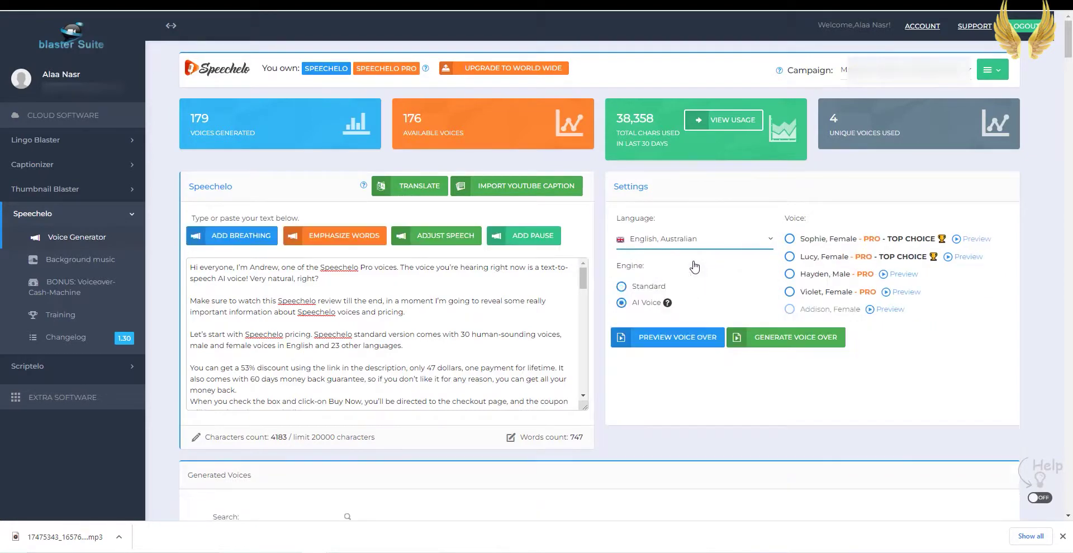
left_click(789, 309)
left_click(546, 323)
Switch to the AI Voice engine and hear Addison's 8-second preview.
left_click(642, 308)
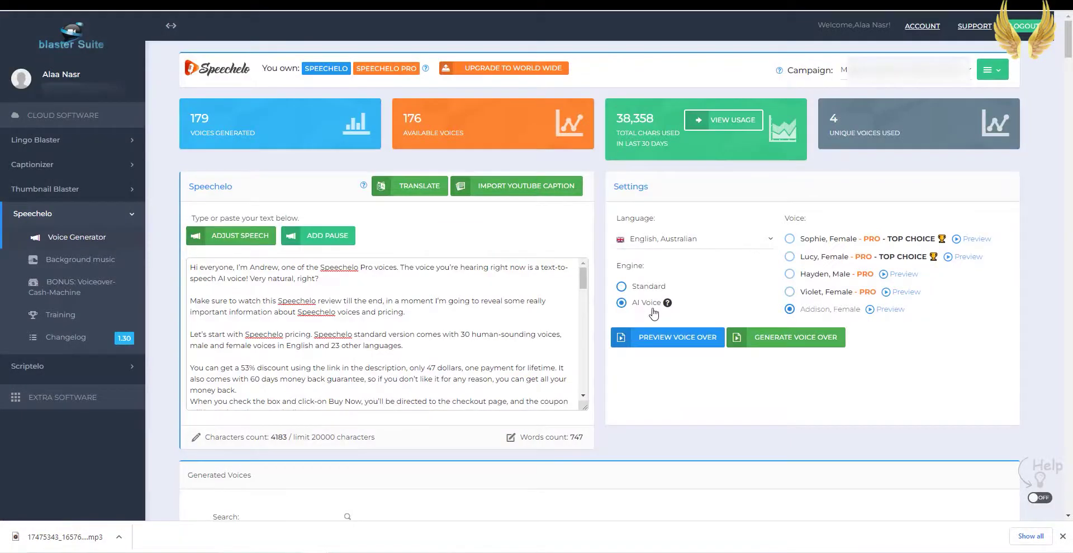
left_click(690, 344)
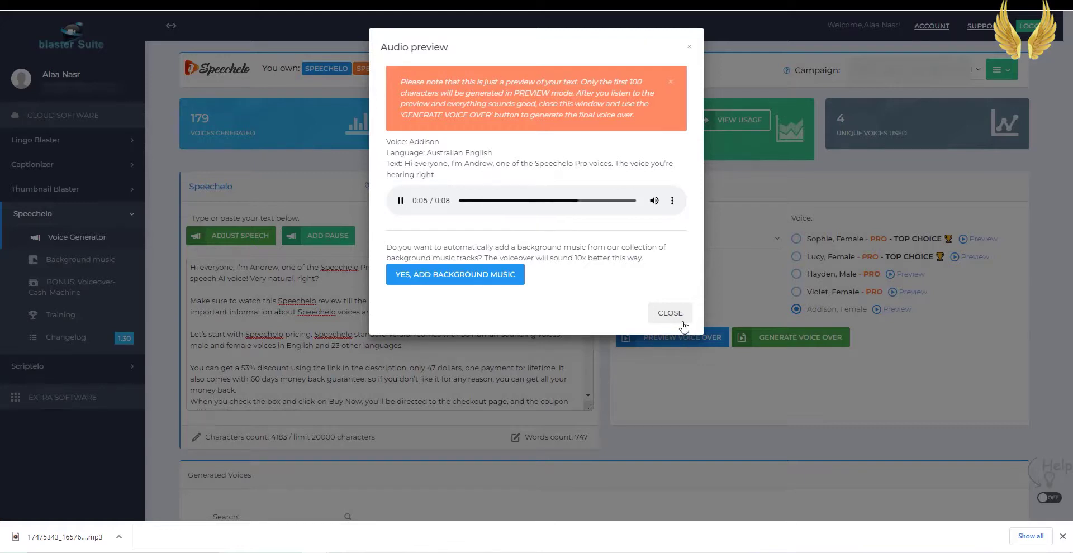
left_click(681, 324)
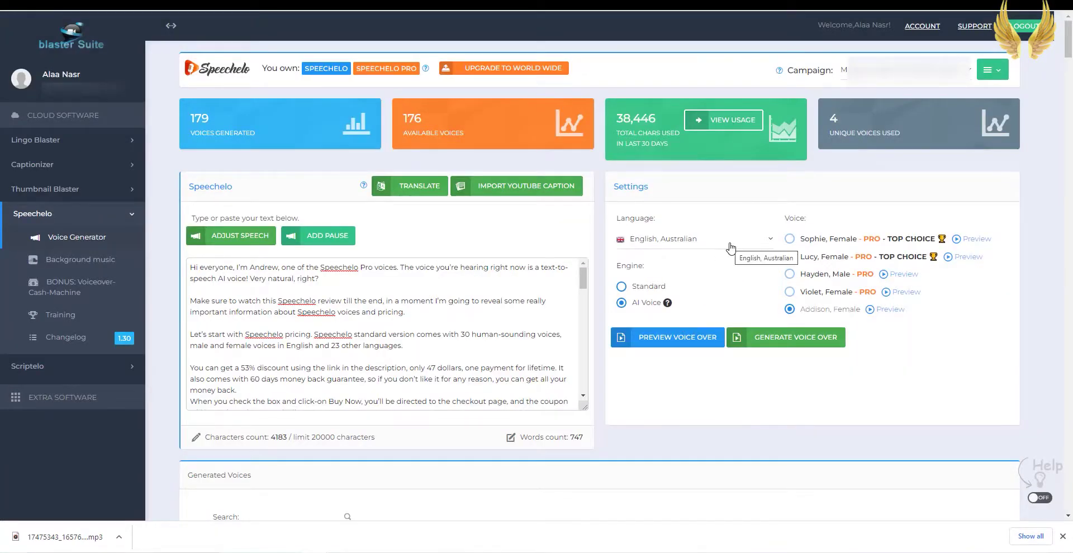
Set the language back to English, US.
left_click(729, 247)
scroll(721, 313, "down", 1)
scroll(720, 323, "down", 1)
left_click(708, 328)
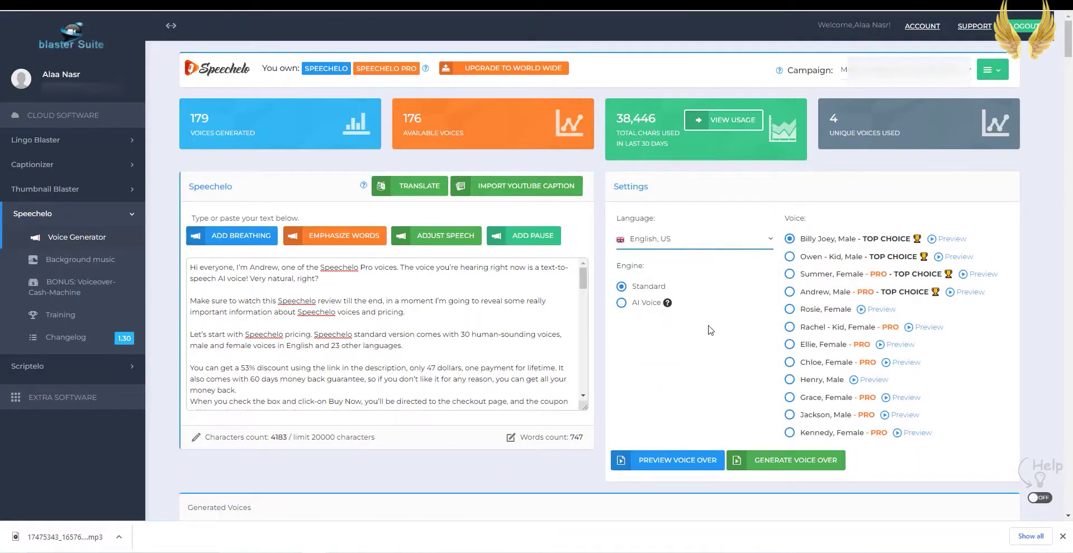
Preview the script with the Andrew voice, then with Grace.
left_click(807, 294)
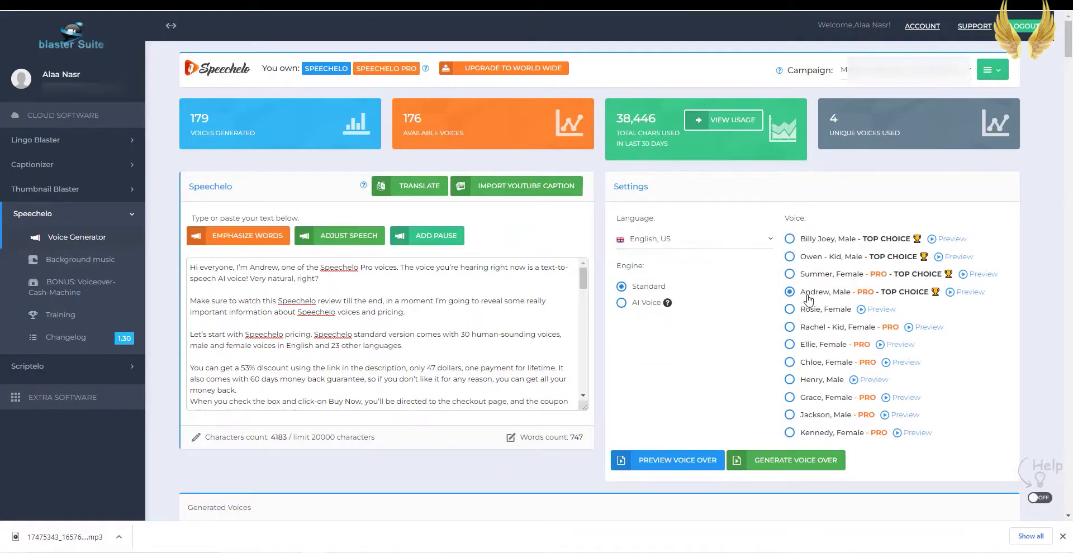
left_click(692, 460)
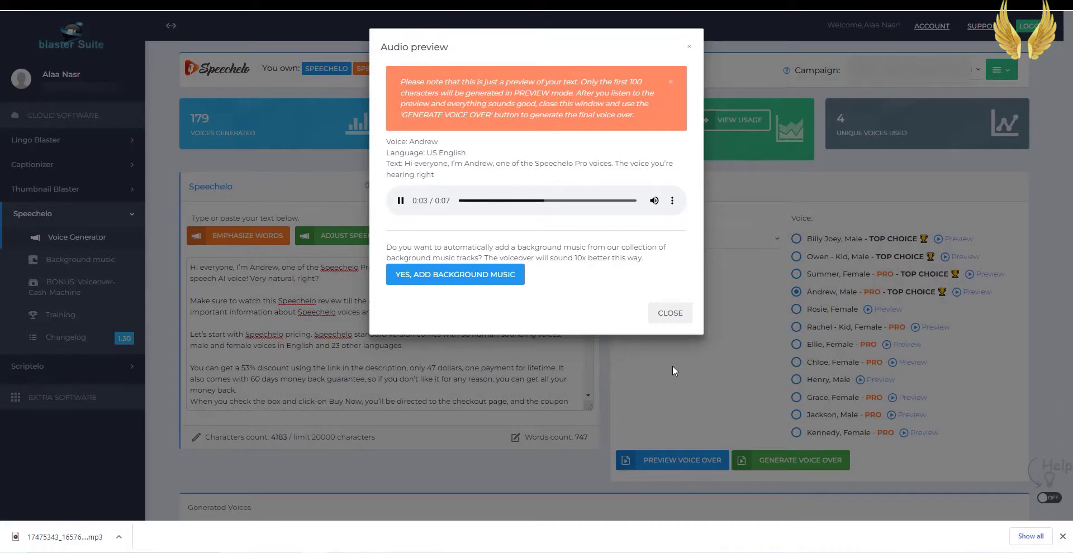
left_click(672, 314)
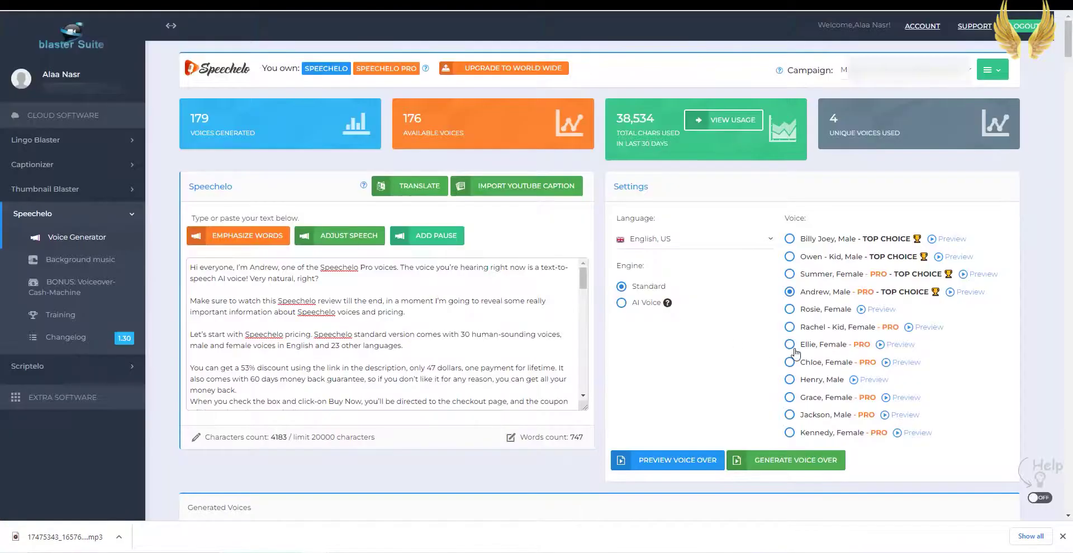
left_click(797, 398)
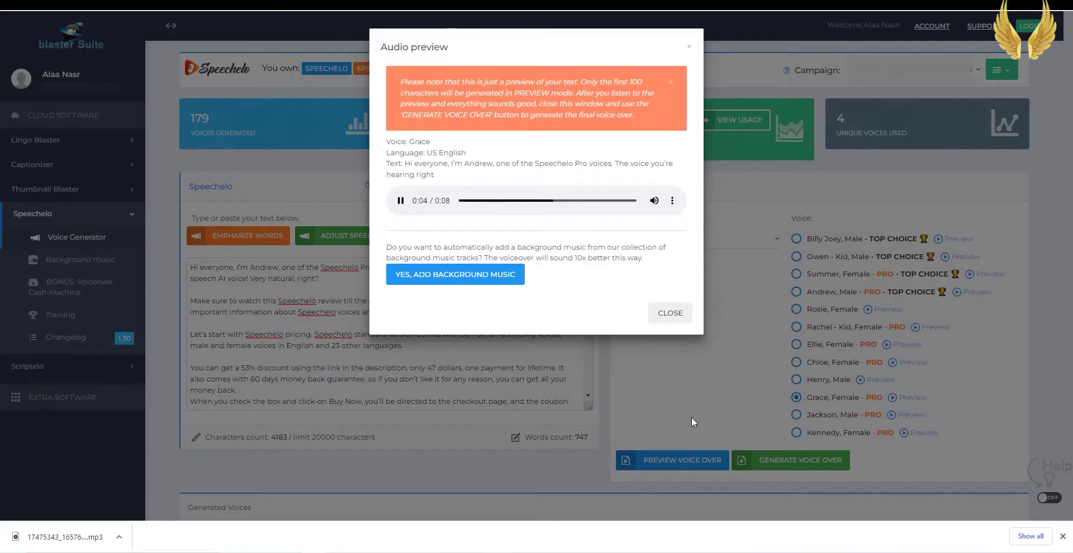
left_click(675, 319)
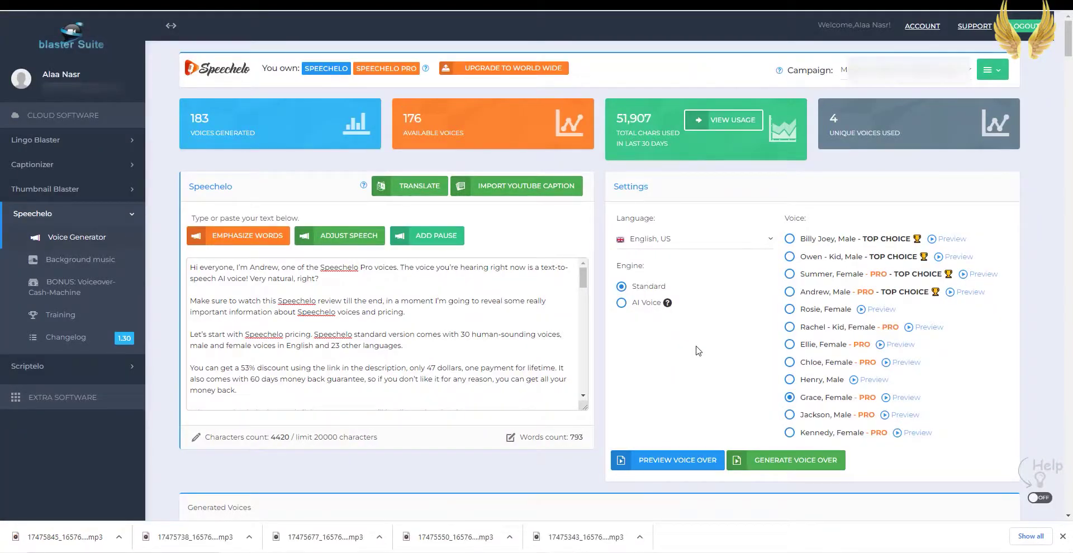
Switch to the AI Voice engine, accept the split-text advice, and review the script.
left_click(648, 307)
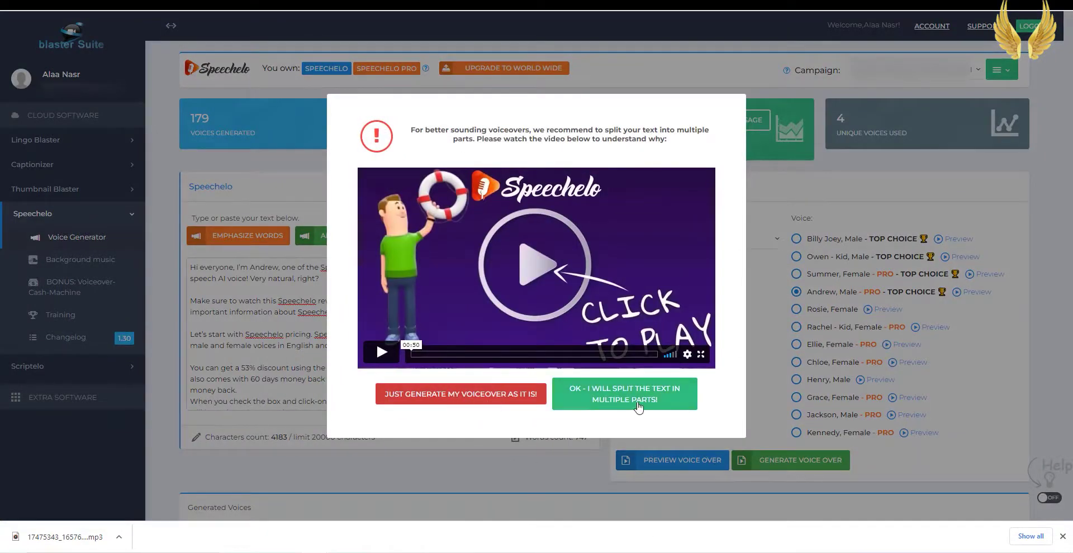
left_click(642, 405)
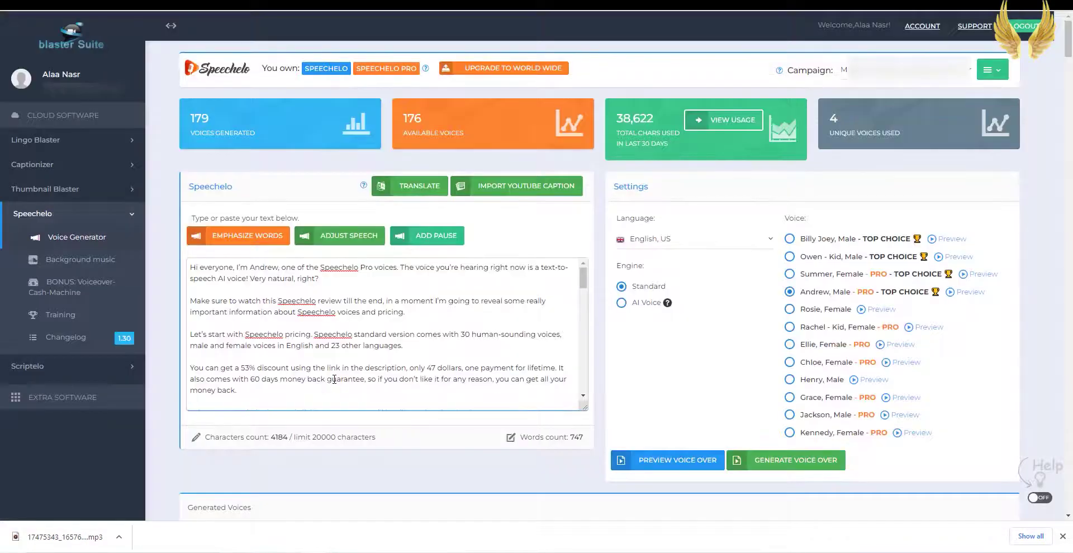
scroll(334, 380, "down", 3)
scroll(358, 372, "down", 3)
scroll(380, 363, "down", 3)
scroll(405, 356, "down", 3)
scroll(406, 355, "down", 1)
scroll(472, 323, "up", 10)
scroll(481, 335, "up", 2)
Generate the full Andrew voice-over and play it back from its new row.
left_click(779, 466)
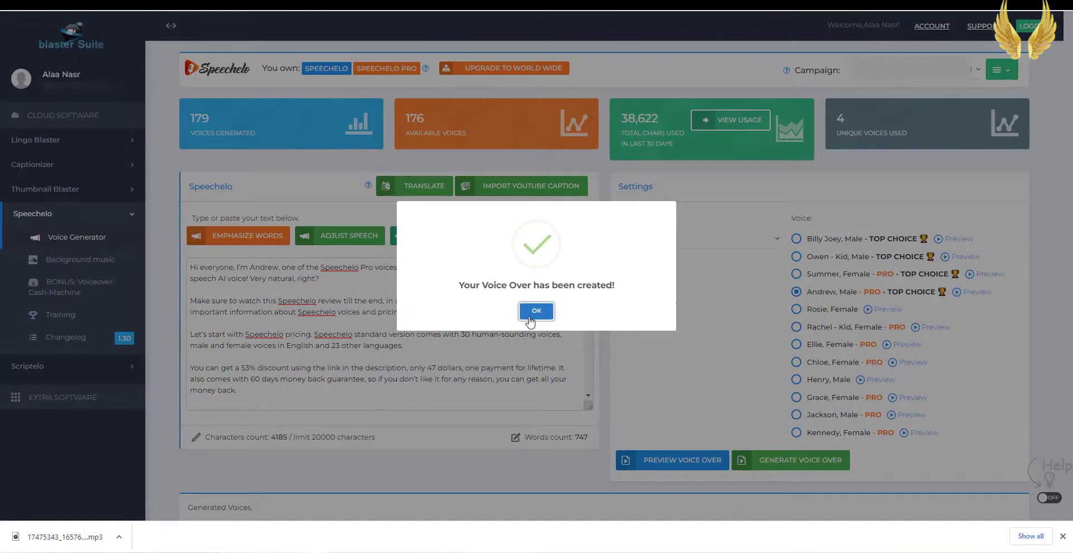
left_click(535, 311)
scroll(695, 435, "down", 3)
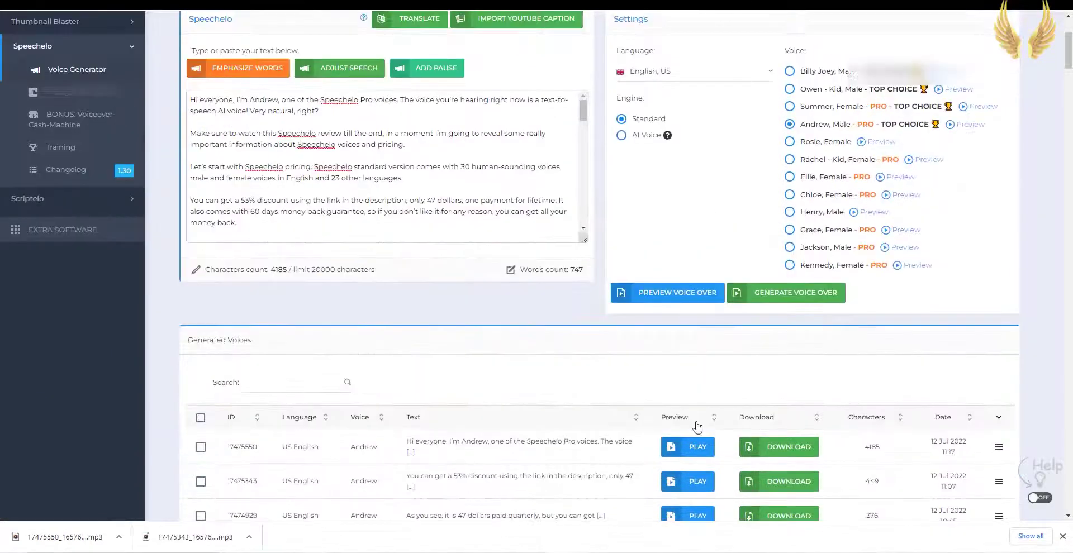
left_click(694, 446)
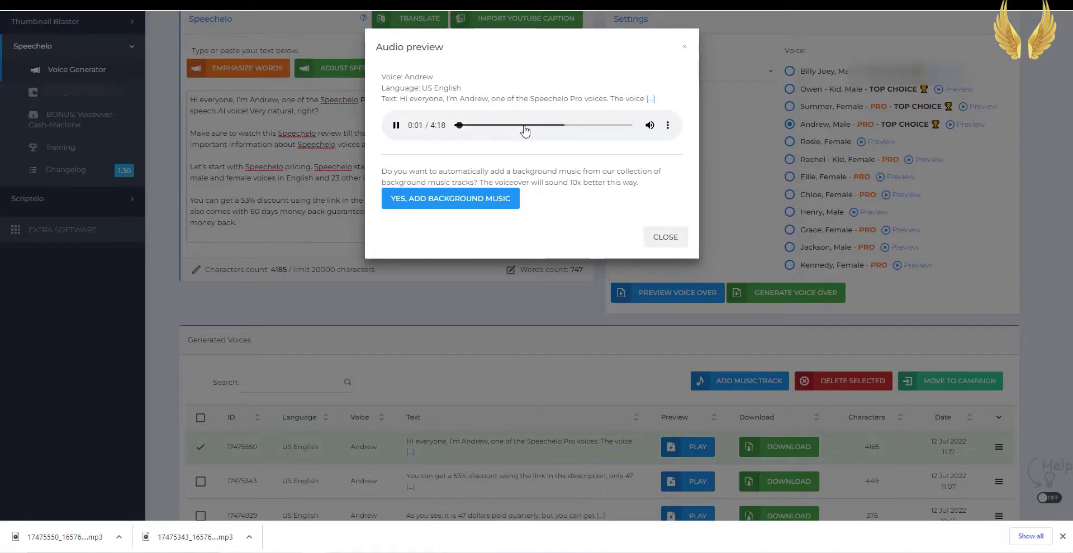
left_click(676, 239)
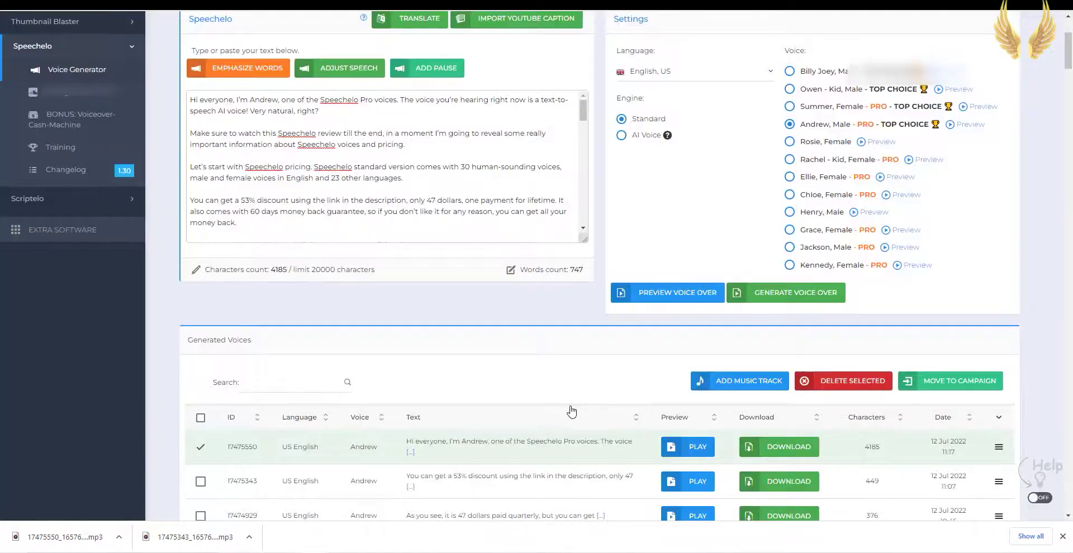
Download the voice-over as an MP3 without background music and open it.
scroll(571, 412, "down", 1)
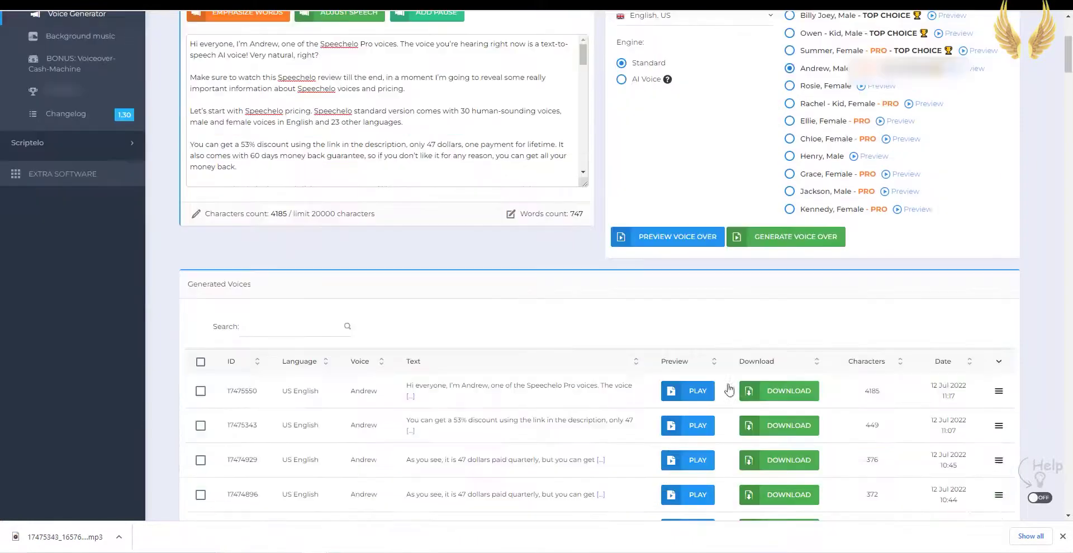
left_click(788, 393)
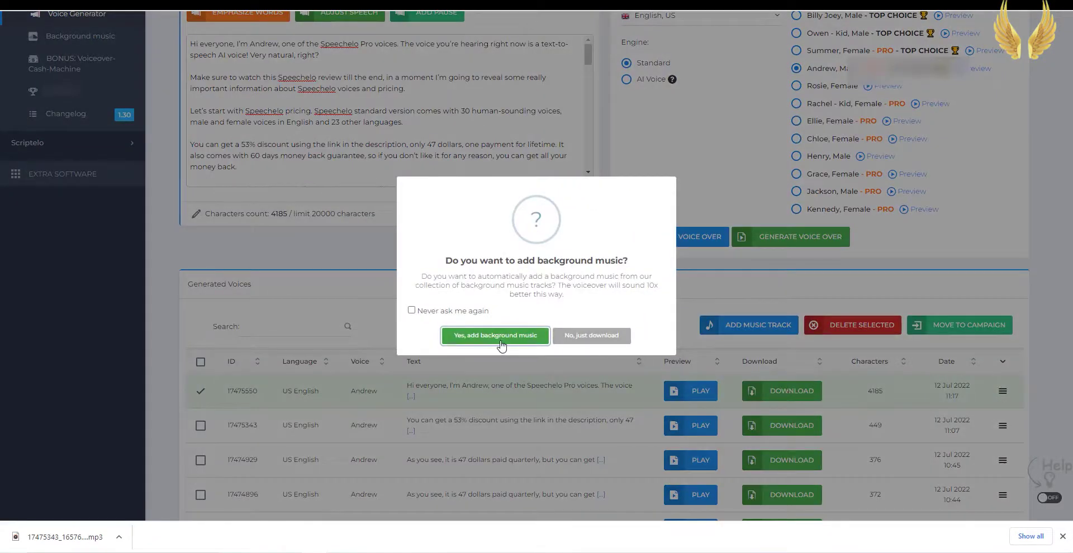
left_click(586, 338)
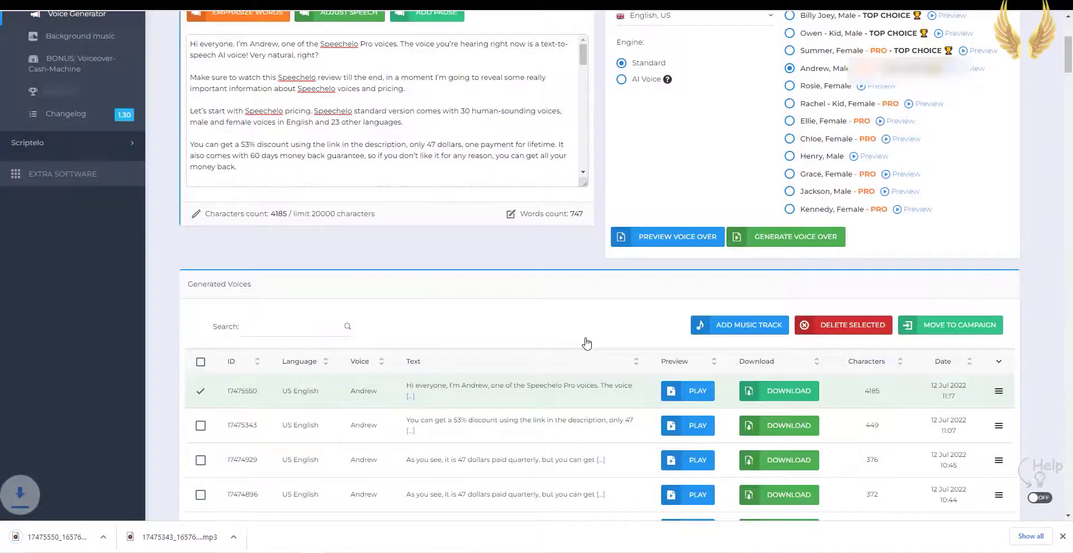
left_click(83, 538)
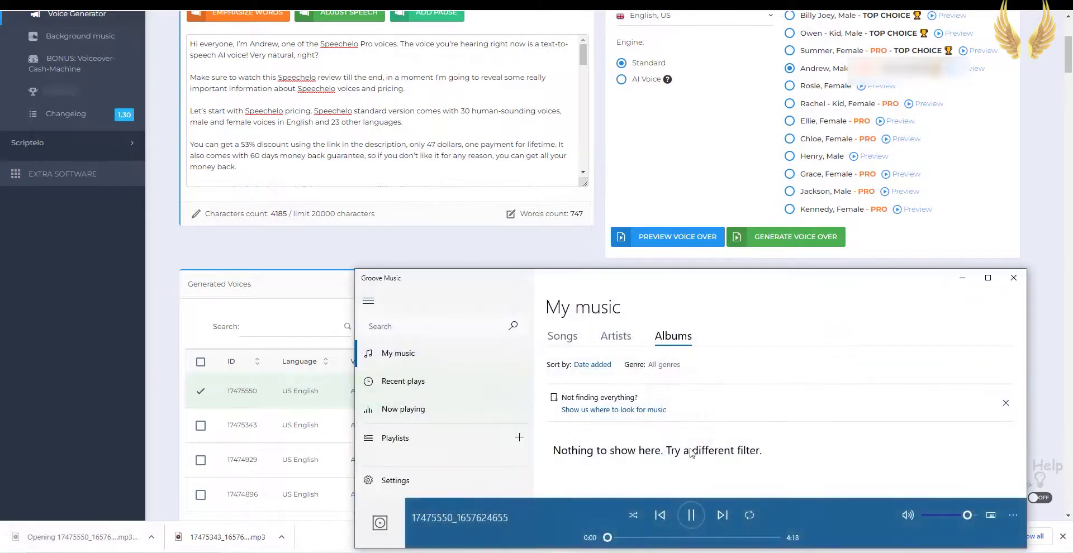
Pause the voice-over in Groove Music at 0:07 and minimize the player.
left_click(692, 517)
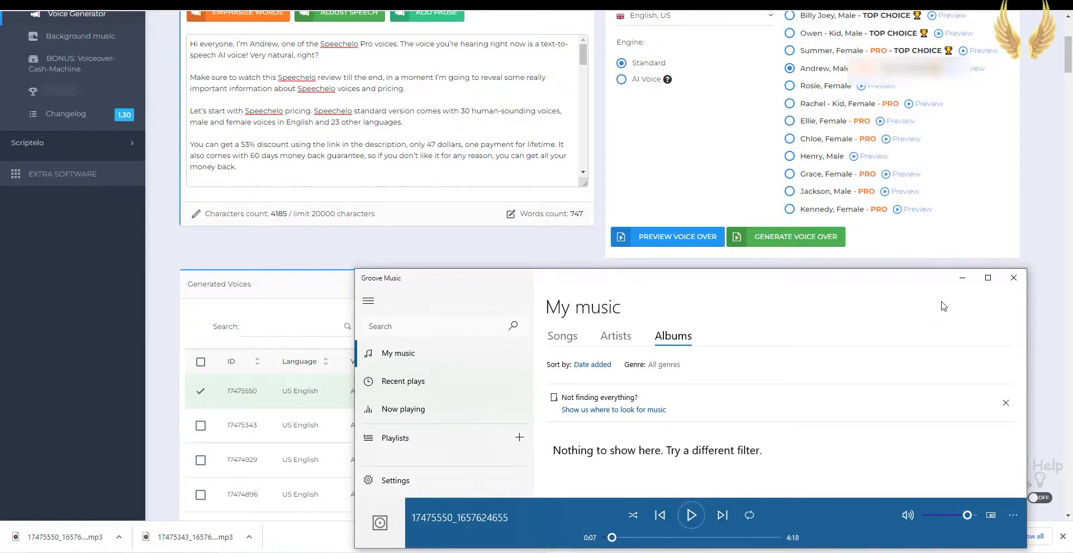
left_click(963, 282)
Highlight the feature lines about 30 human-sounding voices and English plus 23 other languages.
scroll(784, 279, "down", 6)
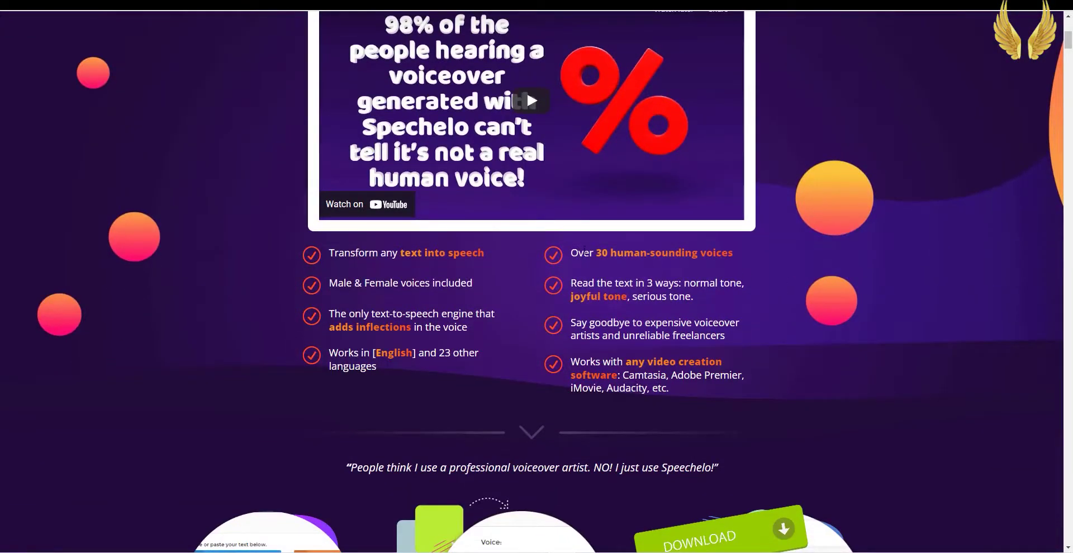
left_click_drag(585, 254, 748, 256)
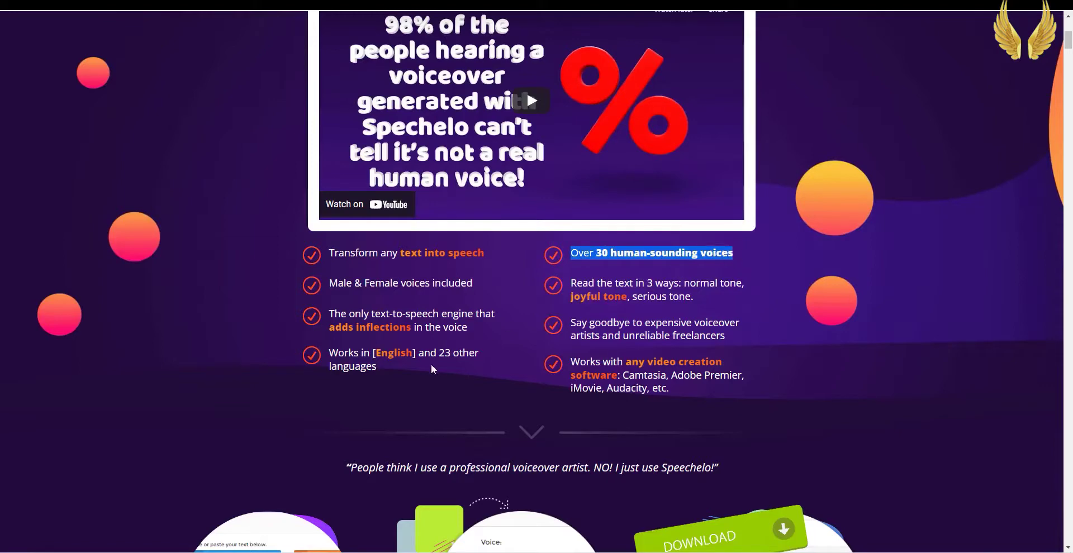
scroll(431, 369, "down", 1)
left_click_drag(329, 227, 432, 226)
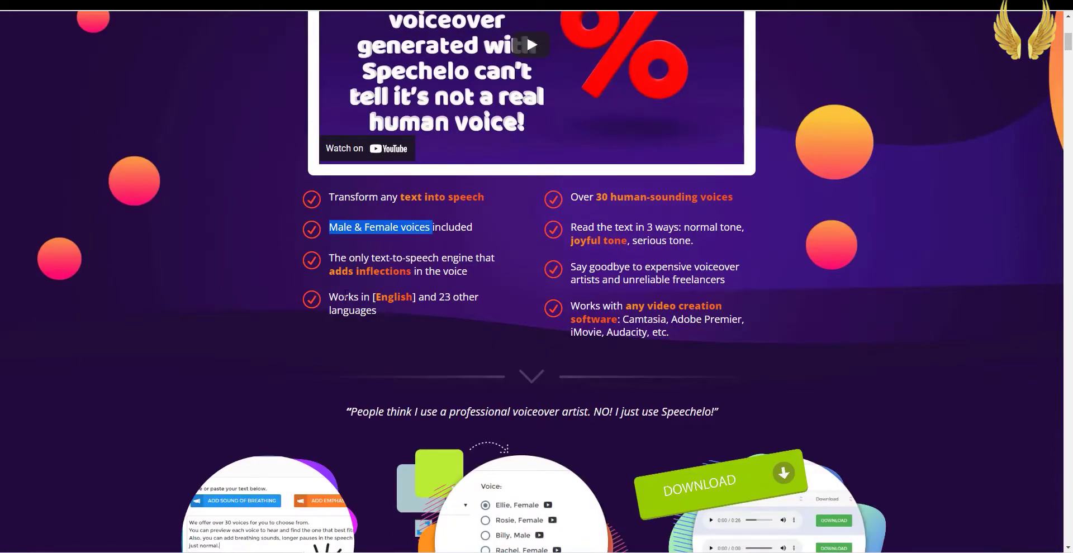
left_click_drag(329, 297, 389, 315)
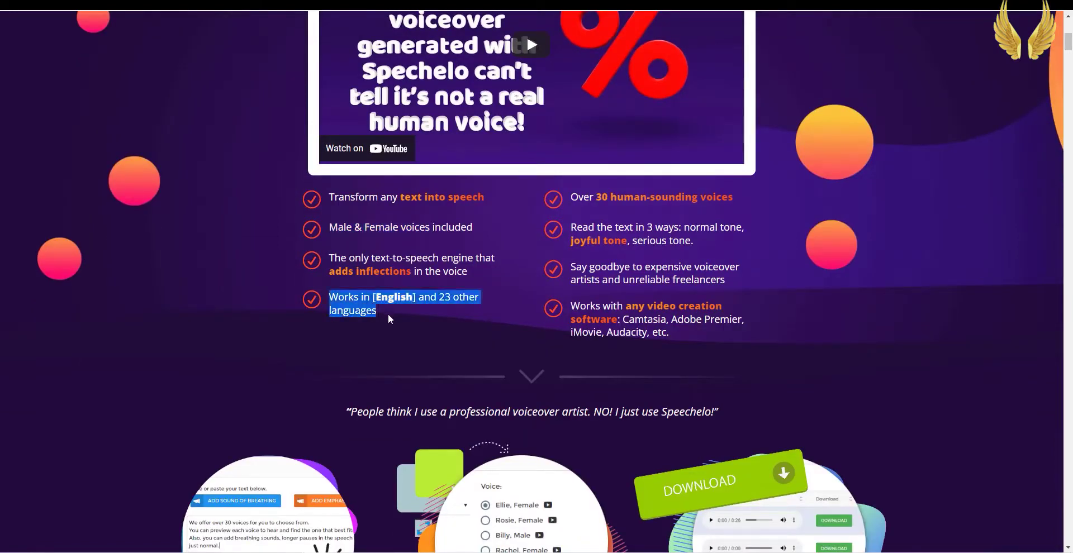
left_click(418, 329)
Scroll past the $47 pricing and reviews and highlight the 60-day guarantee's refund promise.
scroll(427, 329, "down", 4)
scroll(429, 327, "down", 4)
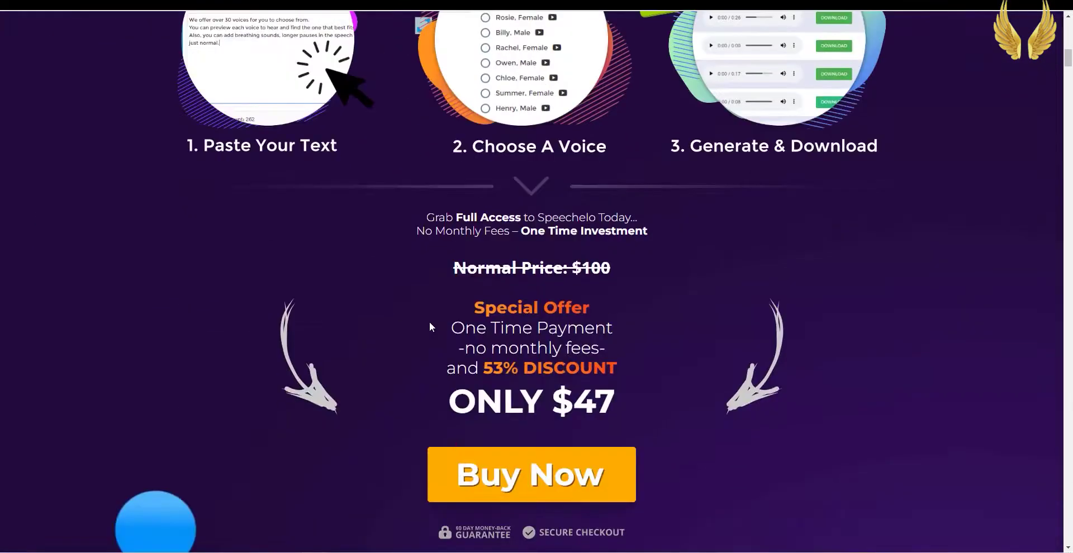
scroll(429, 326, "down", 2)
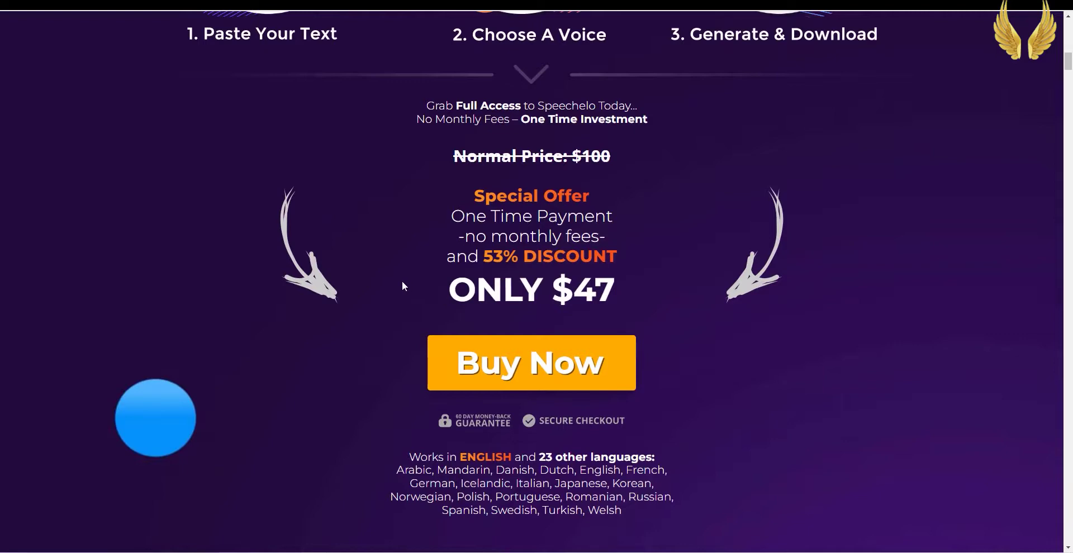
scroll(402, 284, "down", 6)
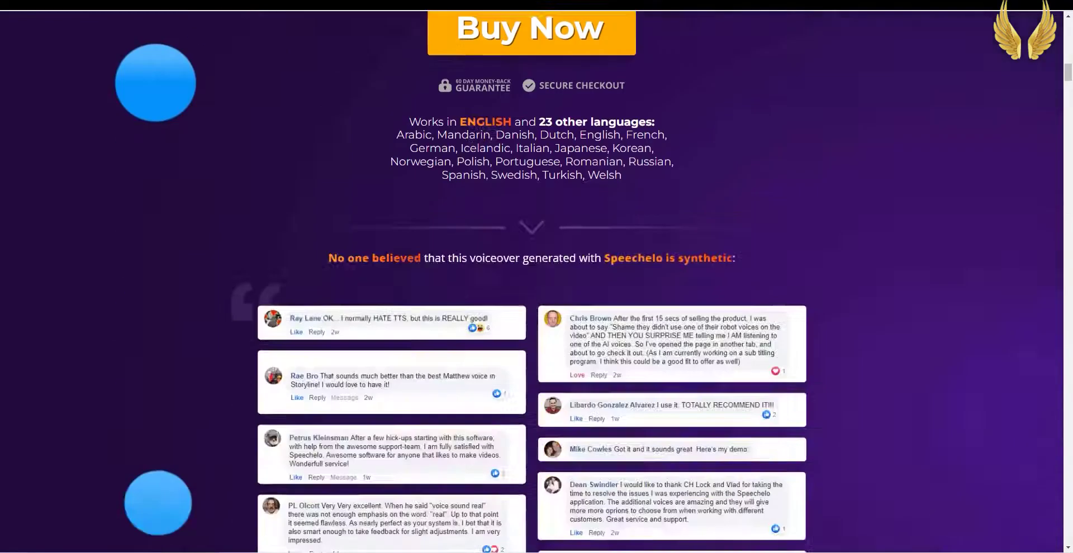
scroll(425, 283, "down", 15)
scroll(447, 280, "down", 5)
scroll(464, 308, "down", 15)
left_click_drag(1068, 165, 1067, 489)
left_click_drag(519, 401, 771, 405)
Accept the Founders offer terms and open the $47 checkout, highlighting the speechelo47 coupon.
scroll(1016, 477, "down", 10)
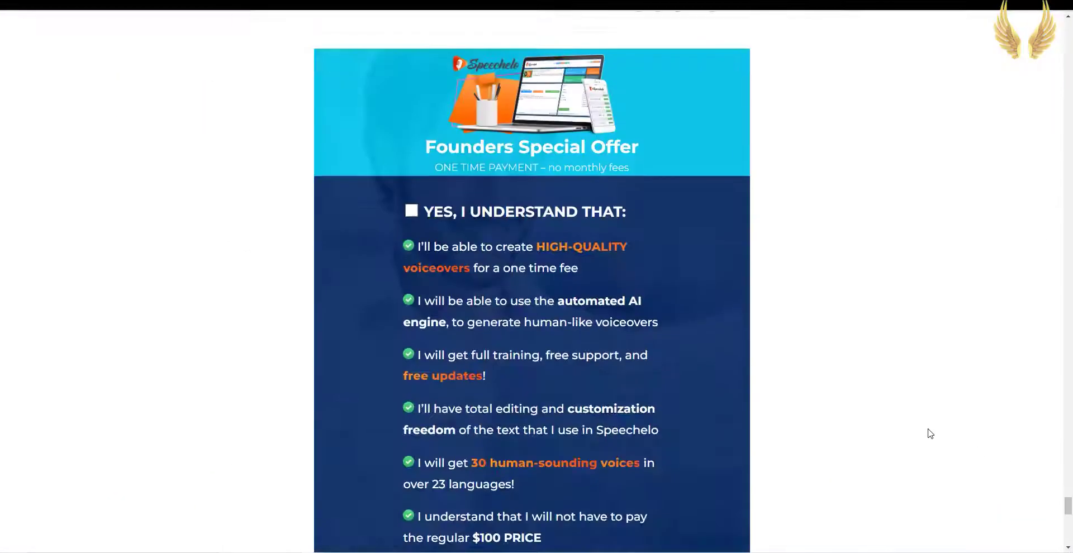
left_click(410, 100)
scroll(411, 100, "down", 1)
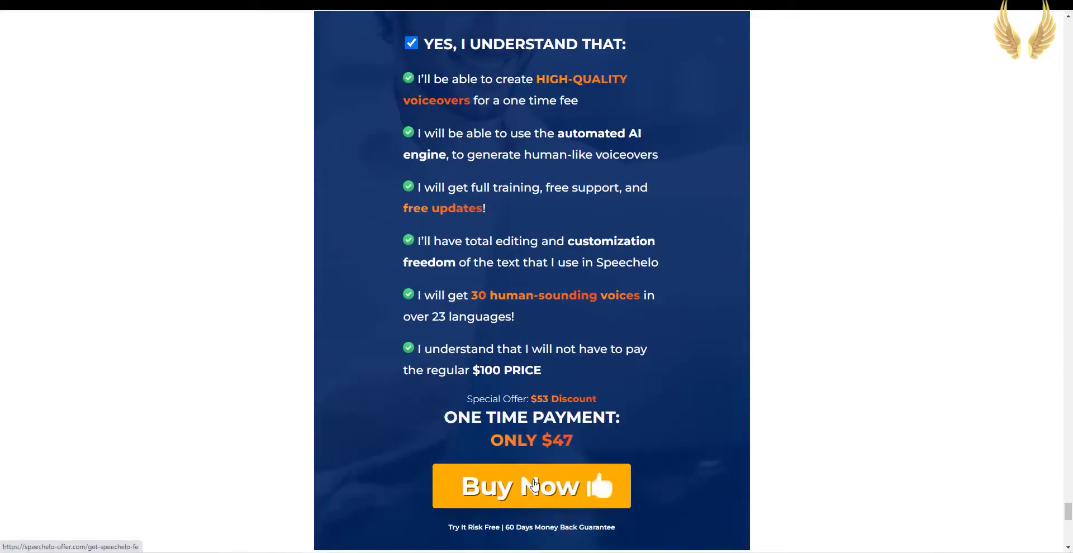
left_click(581, 486)
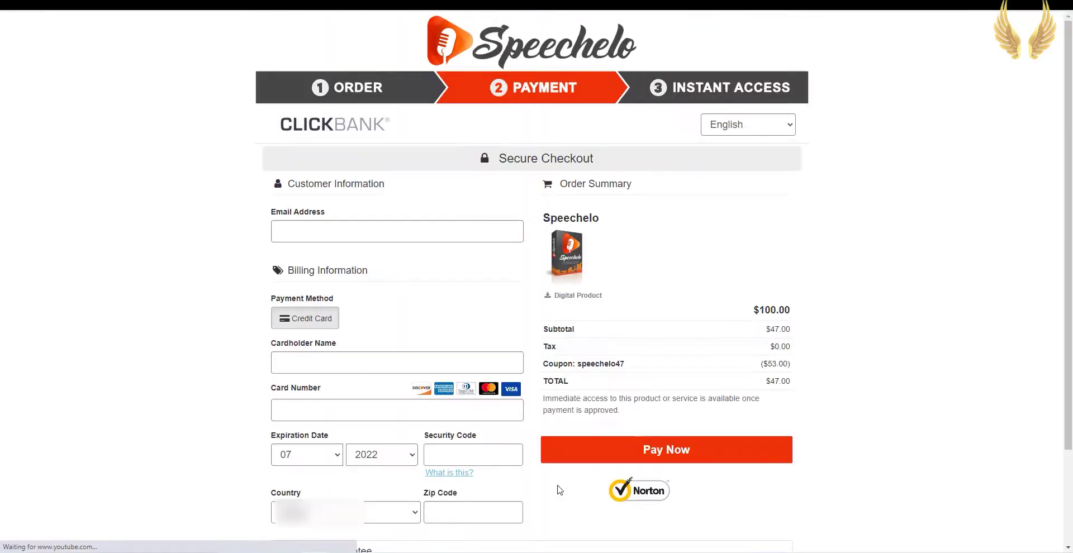
left_click_drag(540, 360, 625, 369)
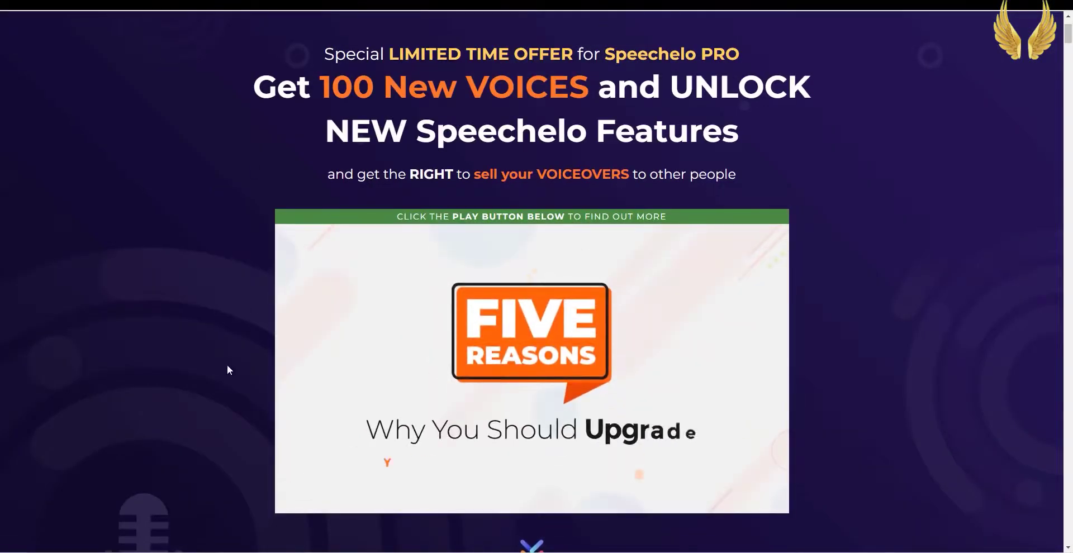
Play the Five Reasons upgrade video and scroll through the Standard versus PRO comparison and voice lists.
left_click(299, 496)
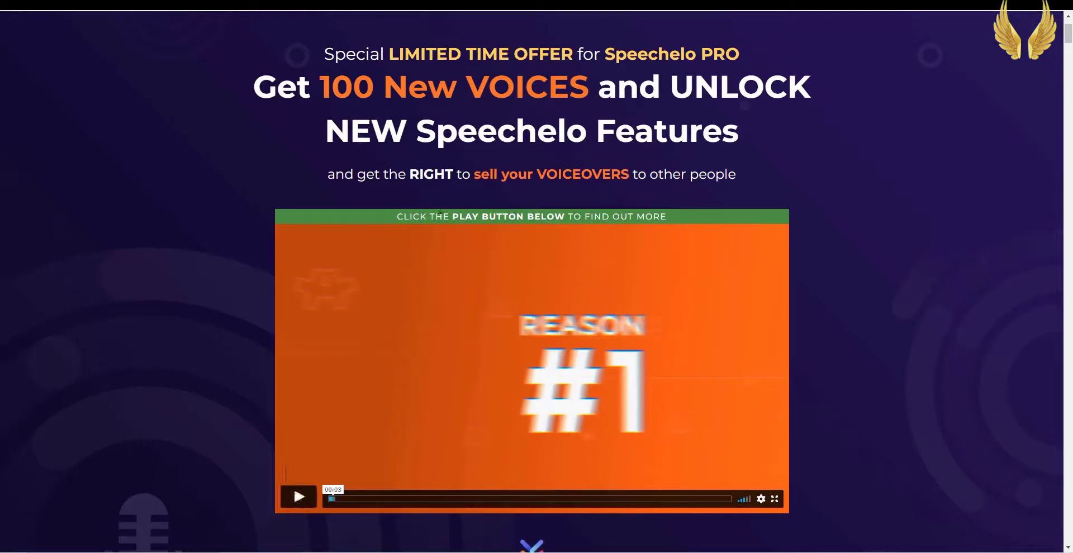
scroll(427, 172, "down", 2)
scroll(427, 170, "down", 4)
scroll(427, 169, "down", 5)
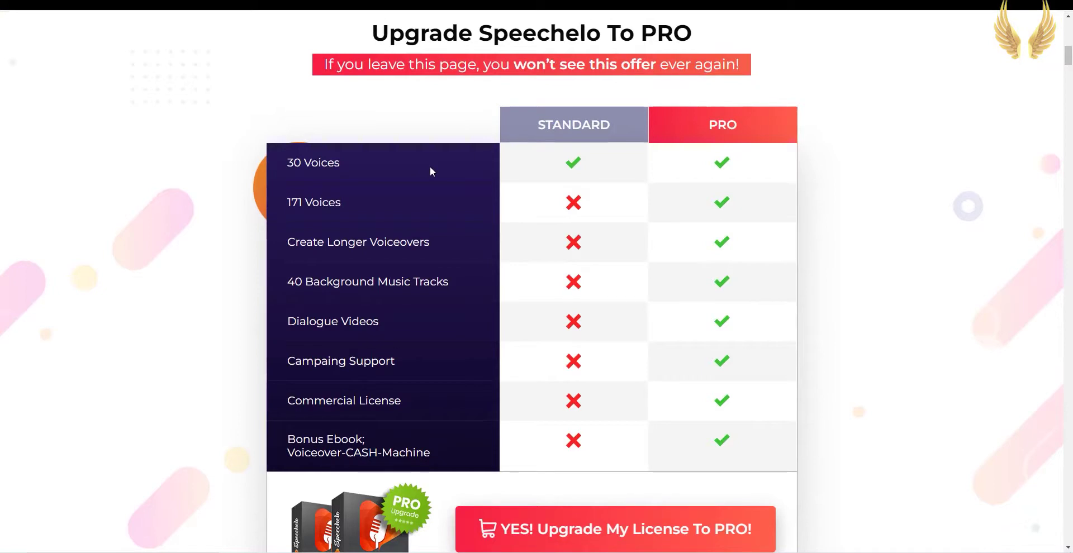
scroll(492, 220, "down", 2)
scroll(862, 220, "down", 5)
scroll(1068, 215, "down", 5)
scroll(1067, 215, "down", 5)
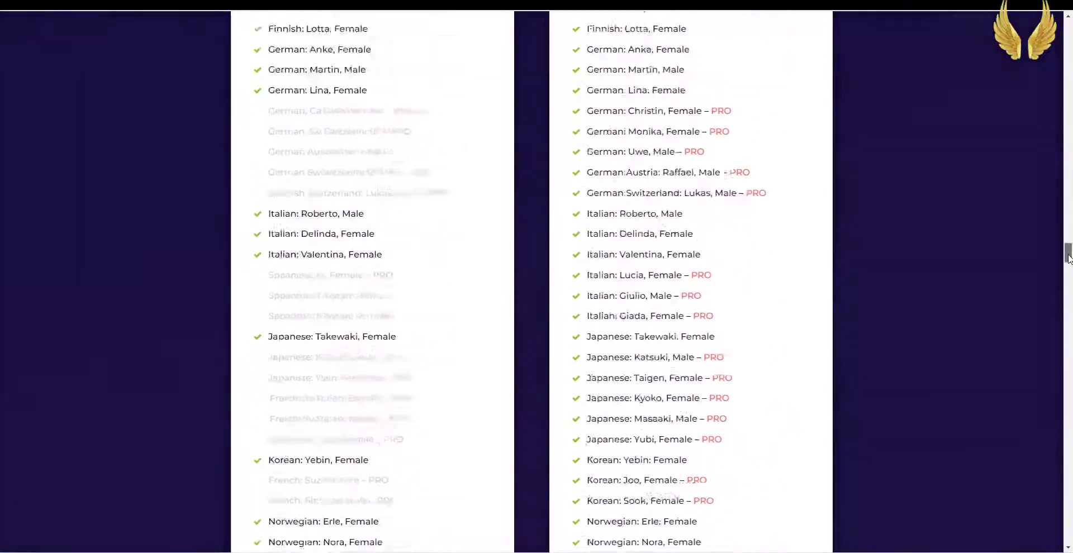
scroll(1065, 306, "down", 5)
scroll(1033, 346, "down", 5)
scroll(985, 397, "down", 5)
scroll(985, 396, "down", 5)
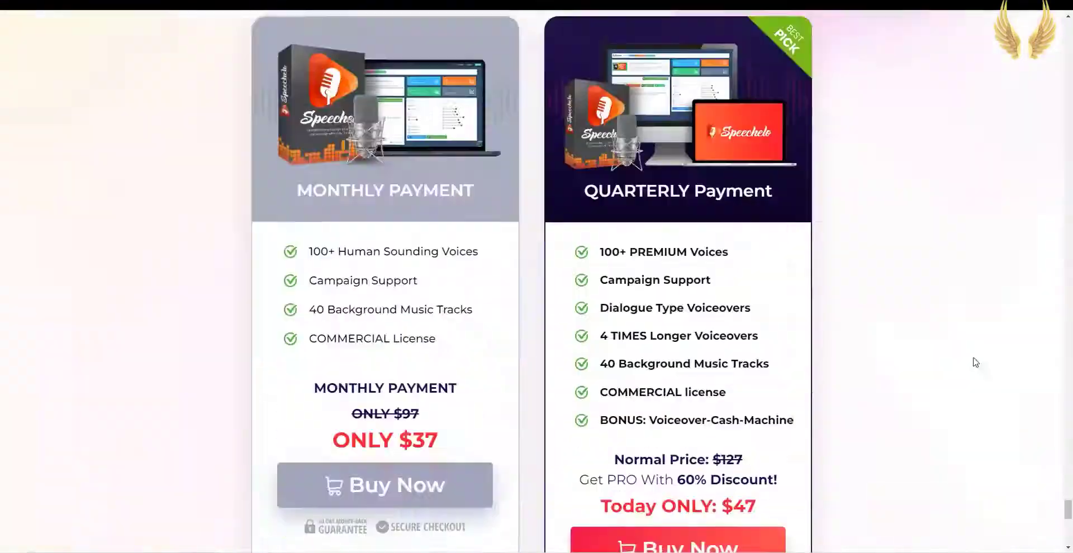
Review the $37 monthly and $47 quarterly PRO plans, briefly highlighting the quarterly price.
left_click_drag(585, 192, 772, 209)
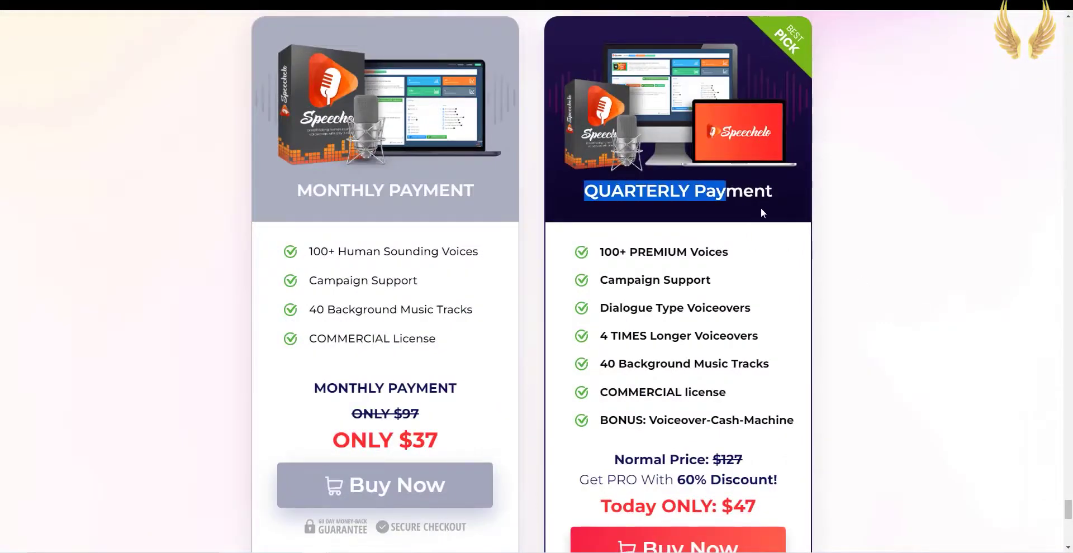
scroll(778, 346, "down", 2)
left_click_drag(722, 394, 767, 400)
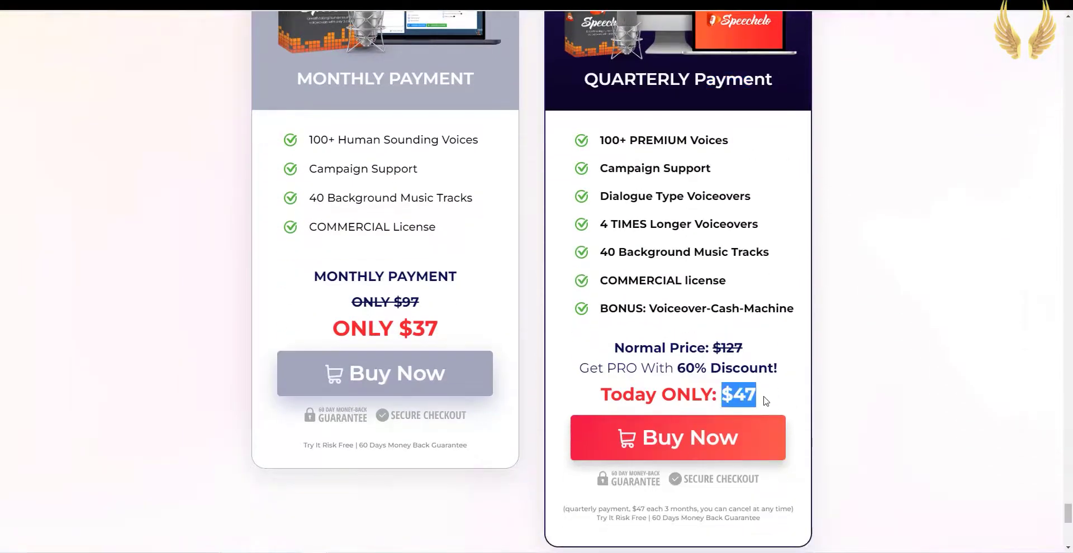
left_click(768, 400)
scroll(752, 374, "down", 8)
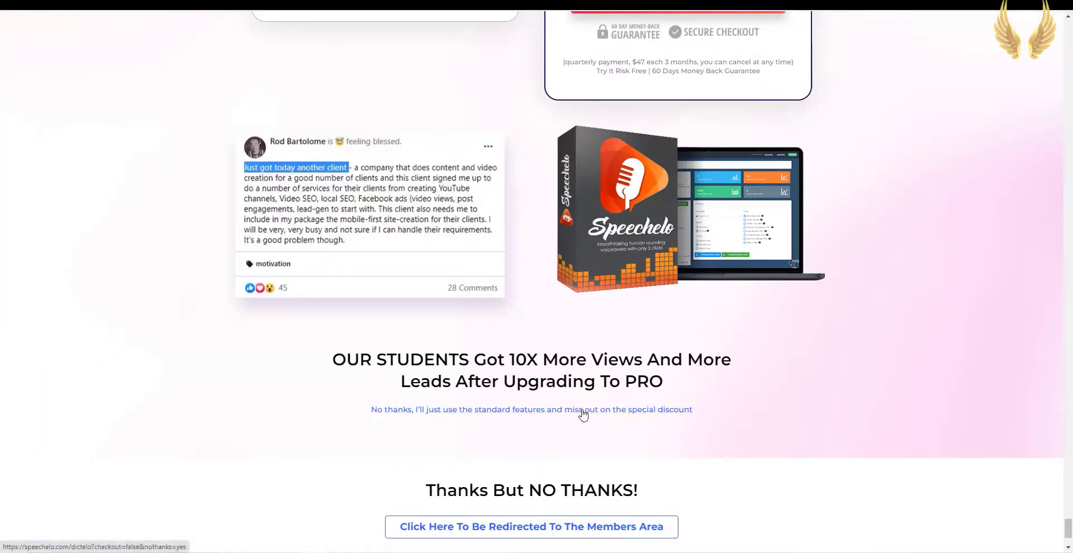
Decline the PRO upgrade via 'No thanks' and highlight the $127 One Time Fee headline.
left_click(625, 411)
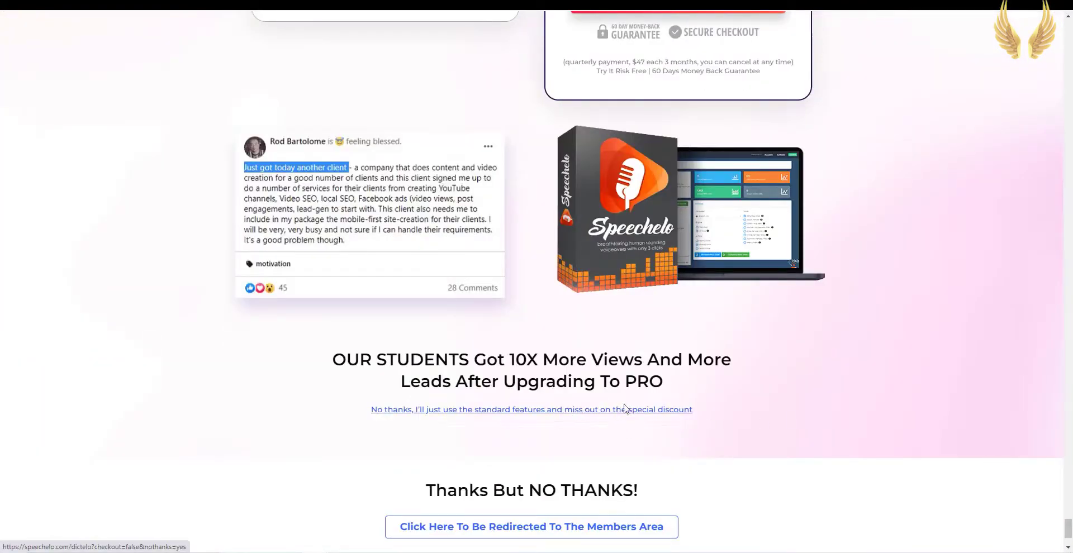
left_click(583, 410)
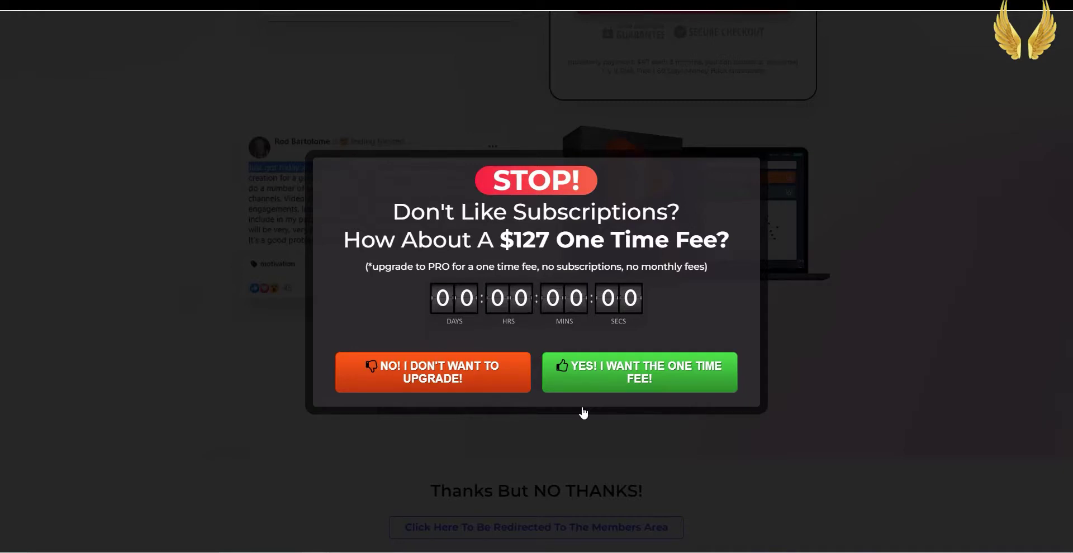
left_click_drag(503, 239, 715, 240)
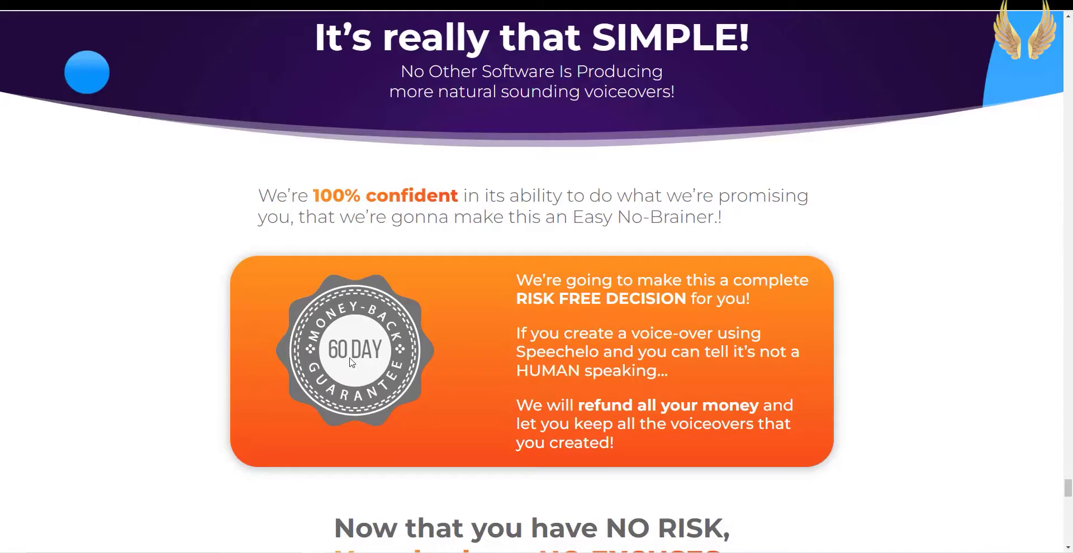
Scroll the Speechelo Bonuses page past the punctuation-tips and editing-workflow bonuses to Bonus 4.
scroll(936, 443, "down", 4)
scroll(541, 227, "down", 8)
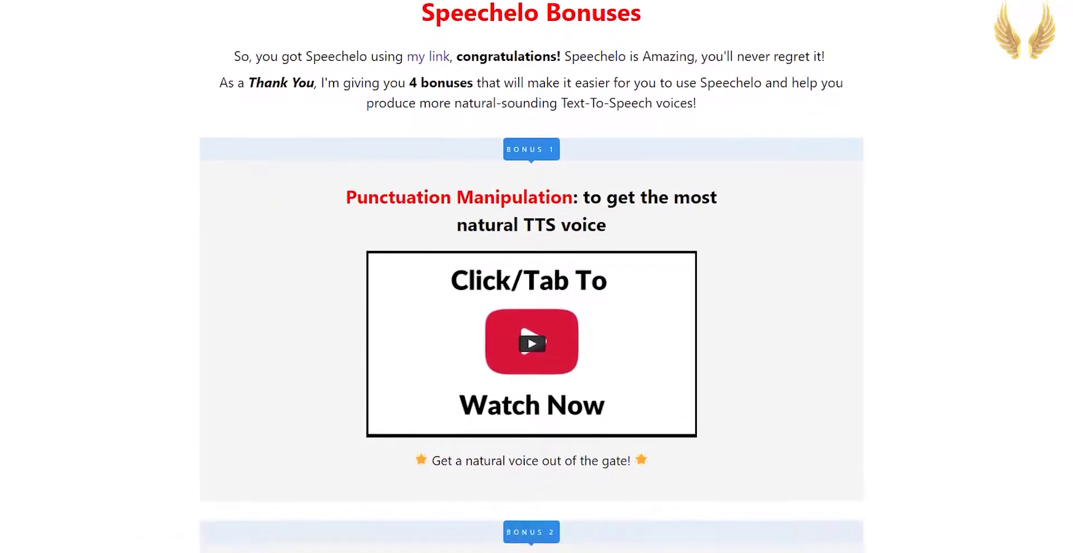
scroll(537, 277, "down", 1)
scroll(537, 276, "down", 1)
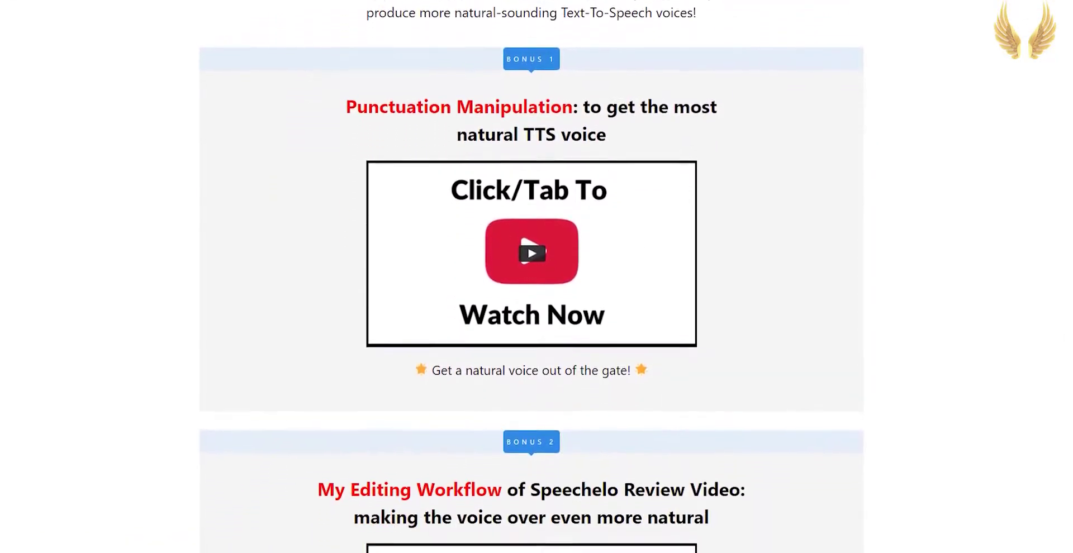
scroll(537, 276, "down", 3)
scroll(537, 276, "down", 1)
scroll(537, 276, "down", 1)
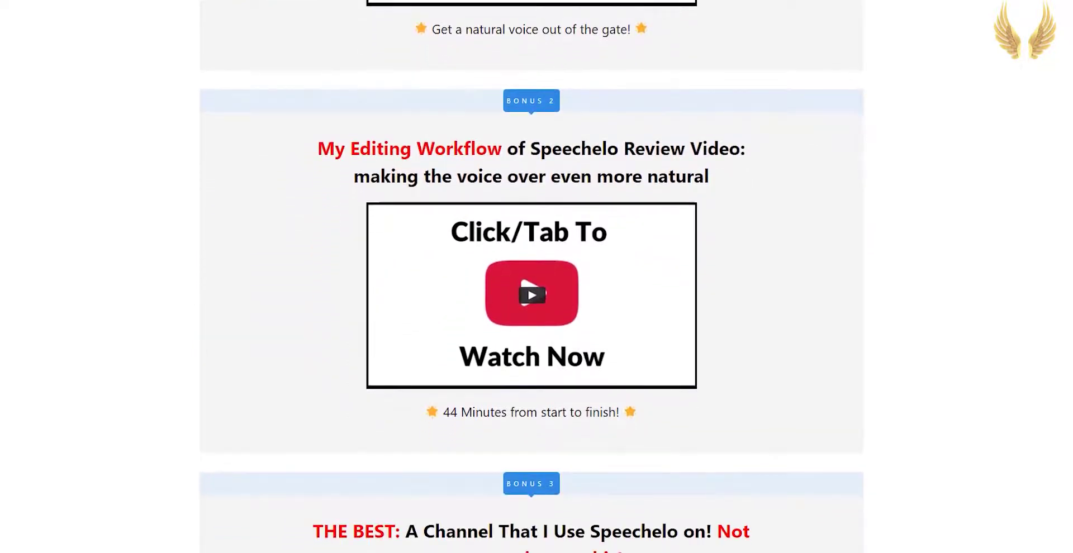
scroll(536, 277, "down", 3)
scroll(537, 277, "down", 2)
scroll(536, 276, "down", 2)
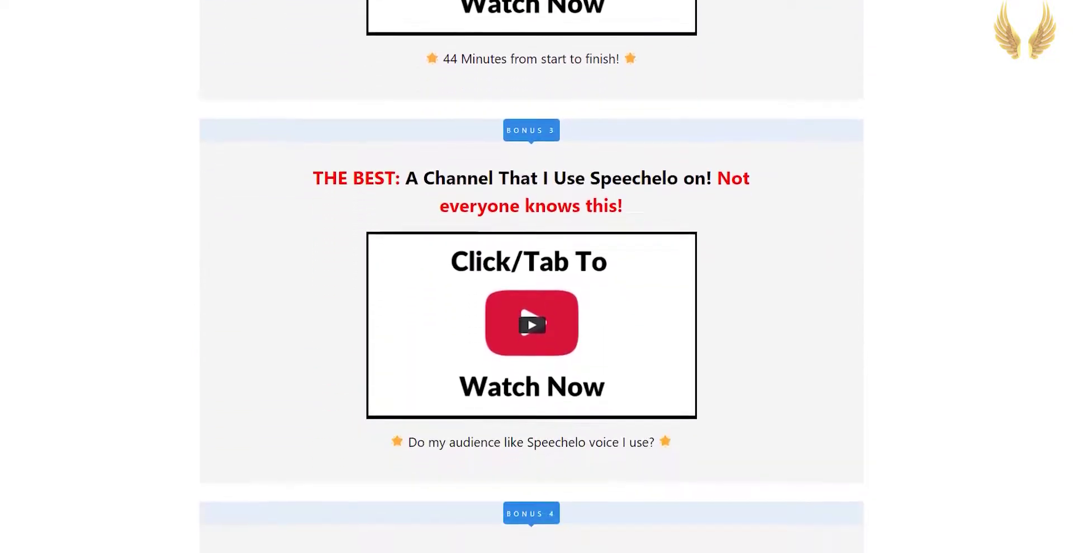